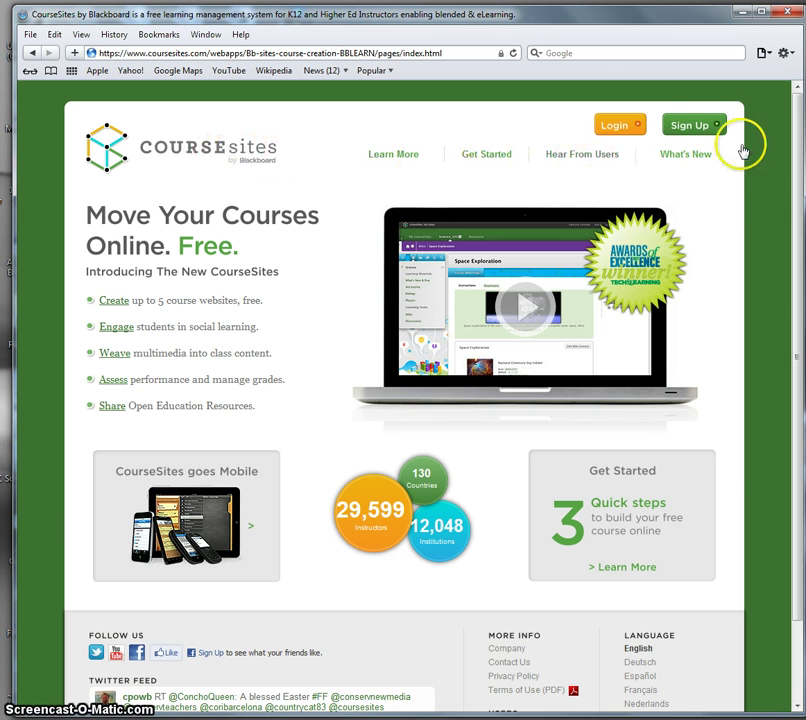
pyautogui.click(694, 127)
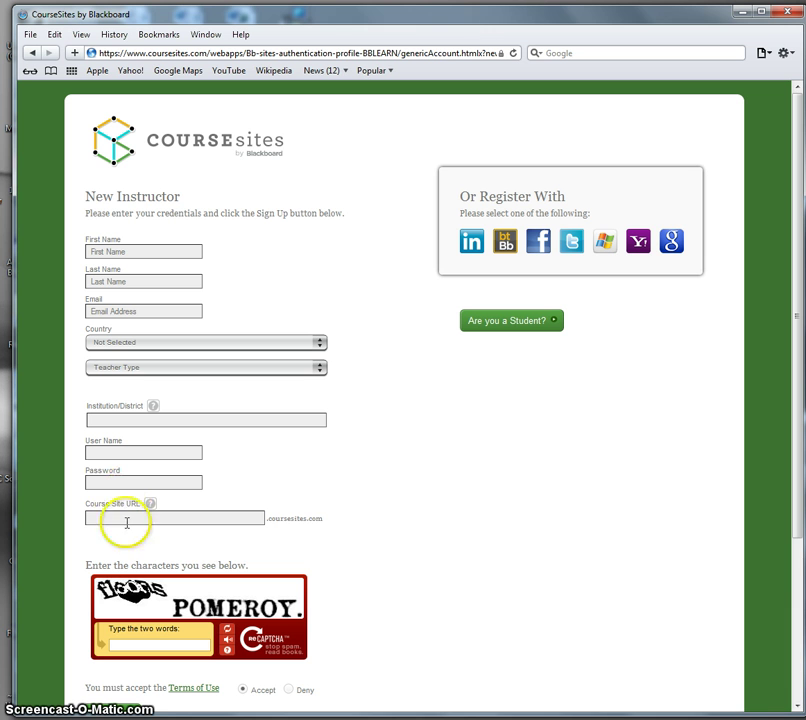
pyautogui.click(128, 514)
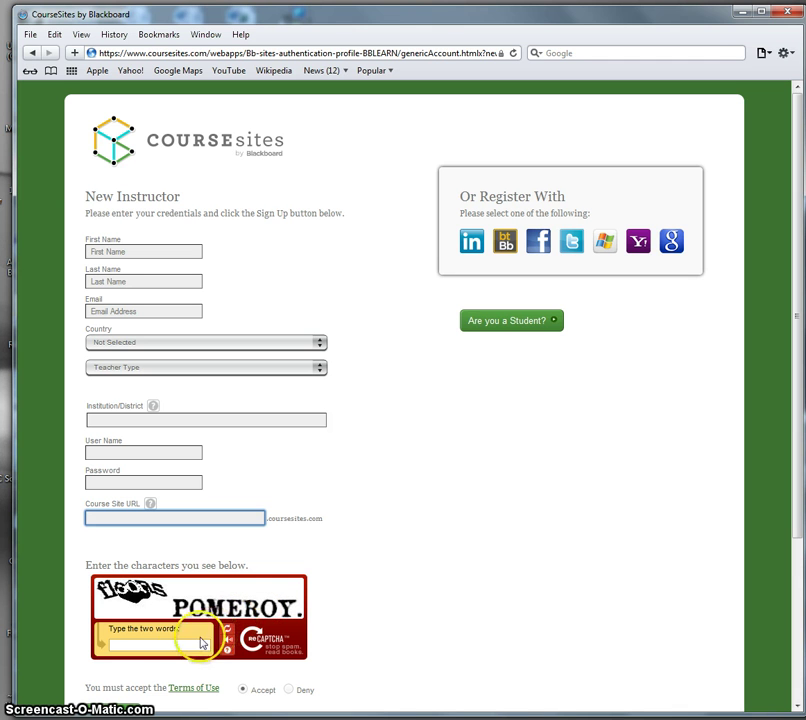
pyautogui.click(180, 645)
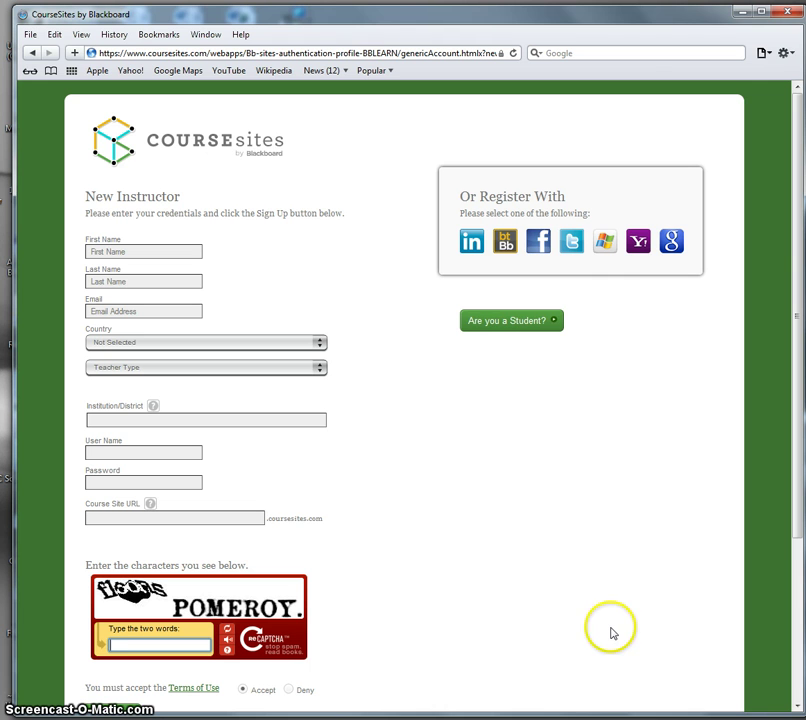
# Step: Go back to the home page and log in with the instructor's username and password
pyautogui.click(33, 54)
pyautogui.click(618, 127)
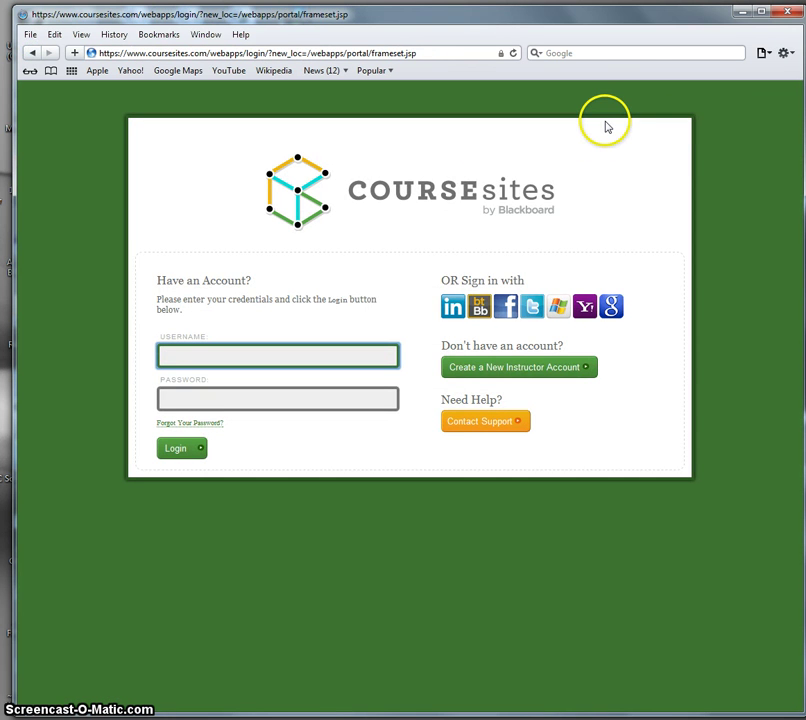
pyautogui.press('Tab')
pyautogui.write('•••••')
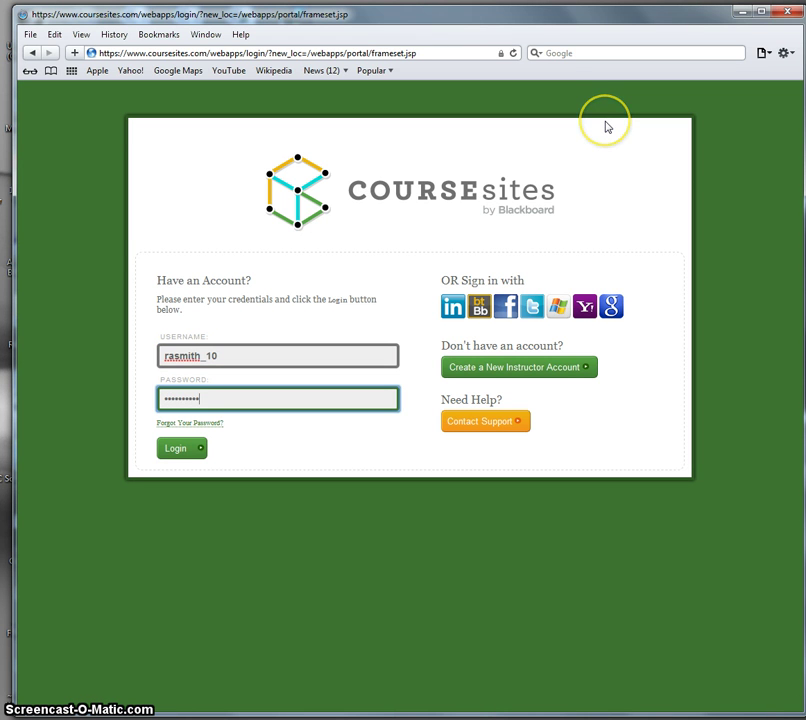
pyautogui.click(189, 451)
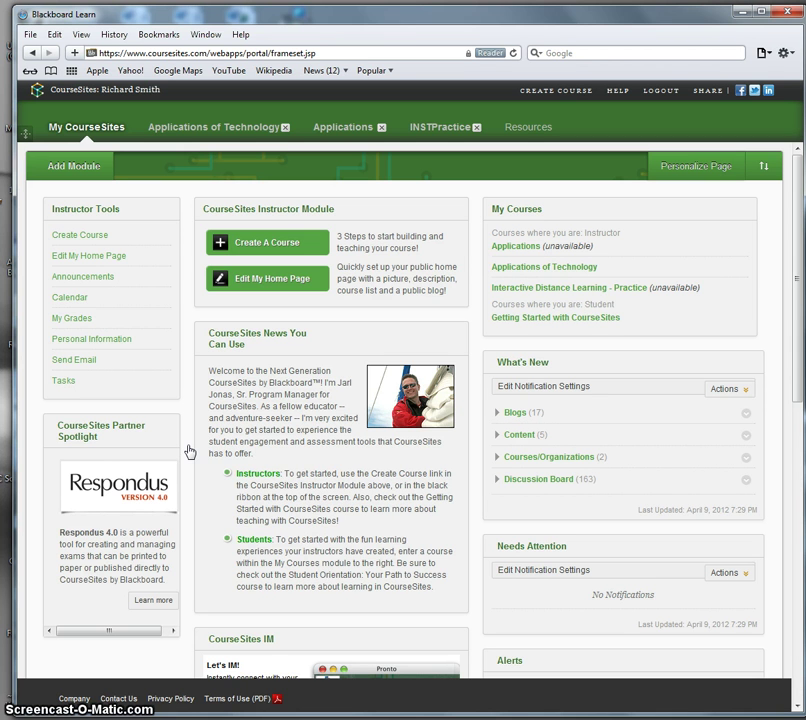
# Step: Open the Add a New Course form from Create Course in Instructor Tools
pyautogui.click(318, 430)
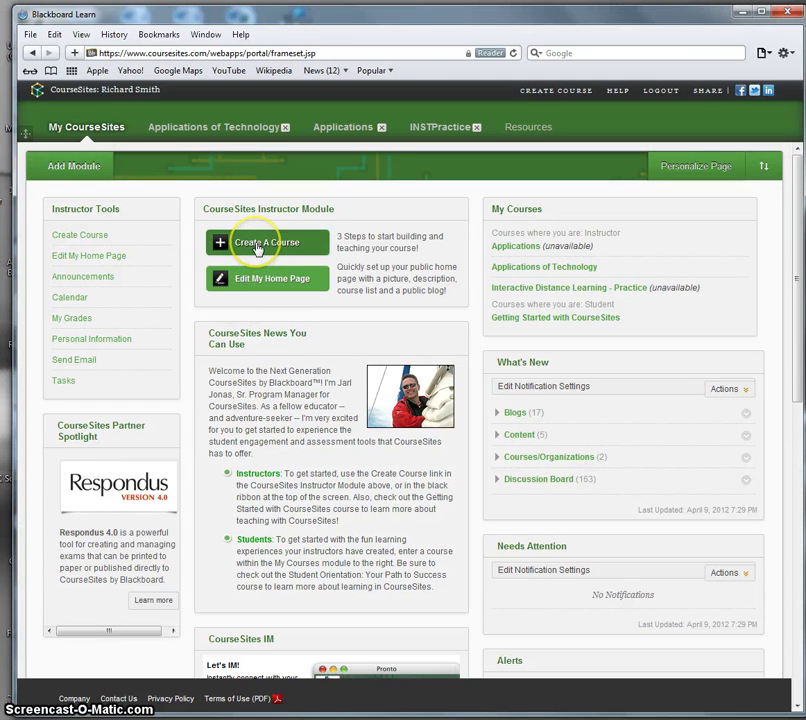
pyautogui.click(84, 238)
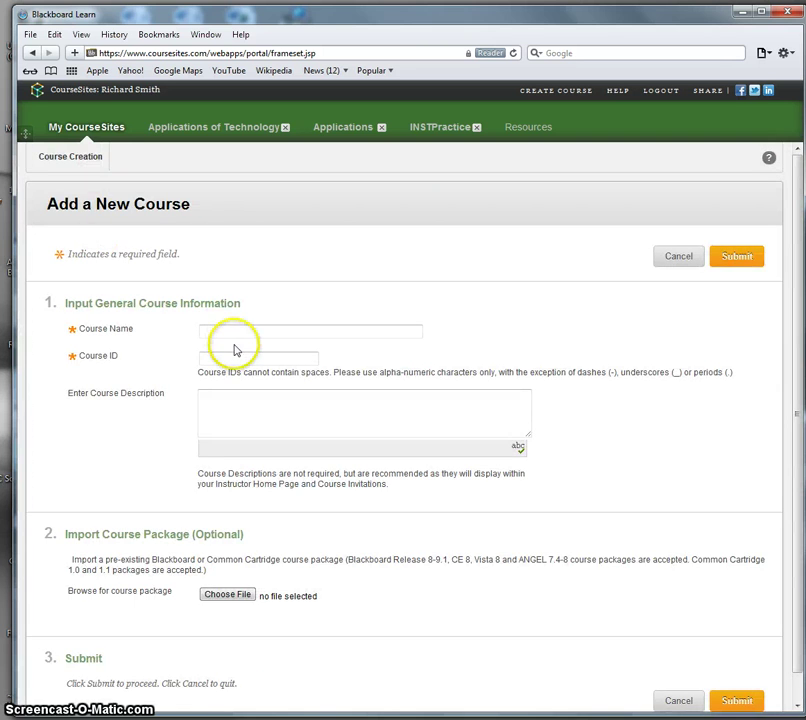
# Step: Enter course name 'Applications of Technology V.20' and course ID 'INST6031V2', using the INST6031 suggestion
pyautogui.click(240, 330)
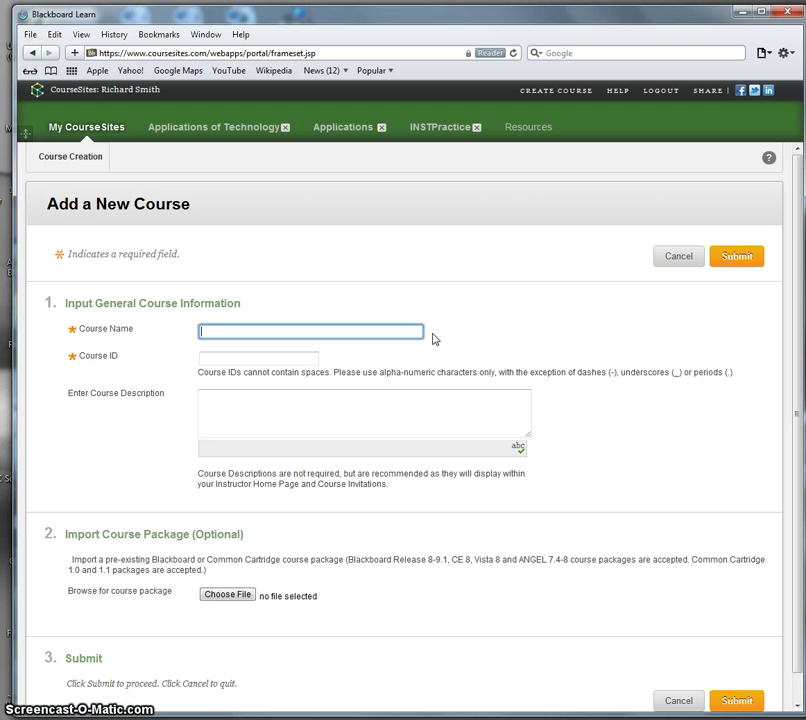
pyautogui.write('Applicatio')
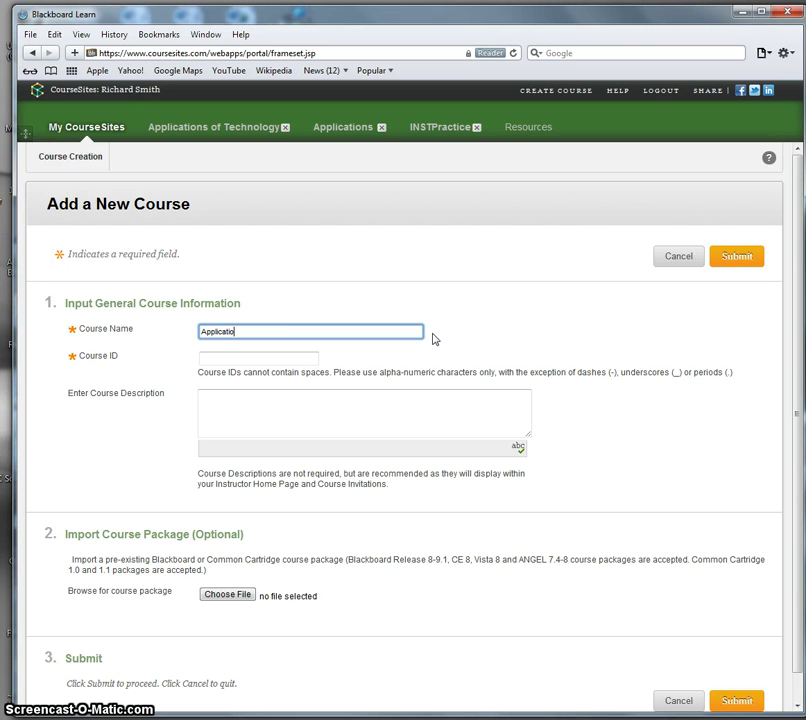
pyautogui.write('ns of Technology V.20')
pyautogui.click(301, 360)
pyautogui.write('IN')
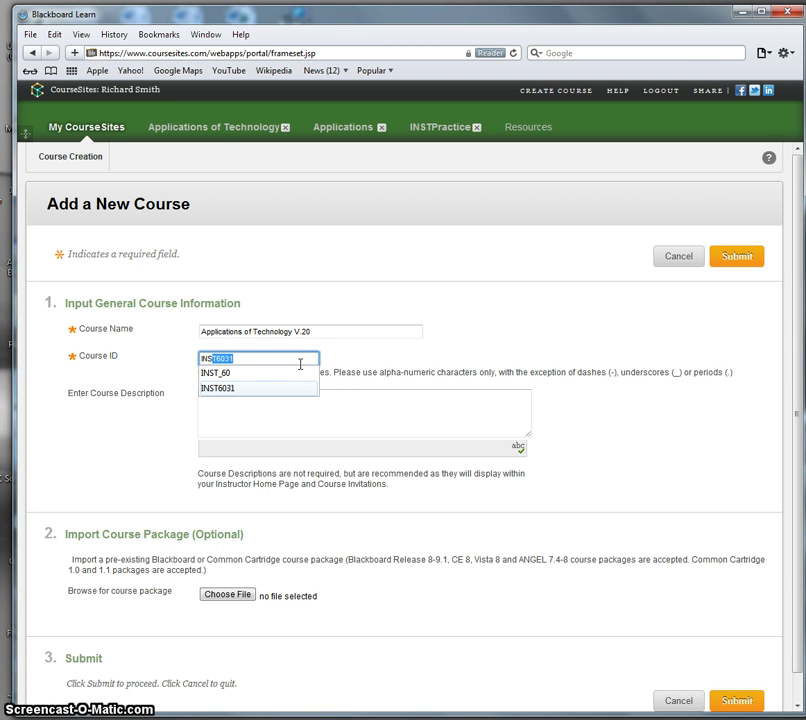
pyautogui.write('S')
pyautogui.click(261, 360)
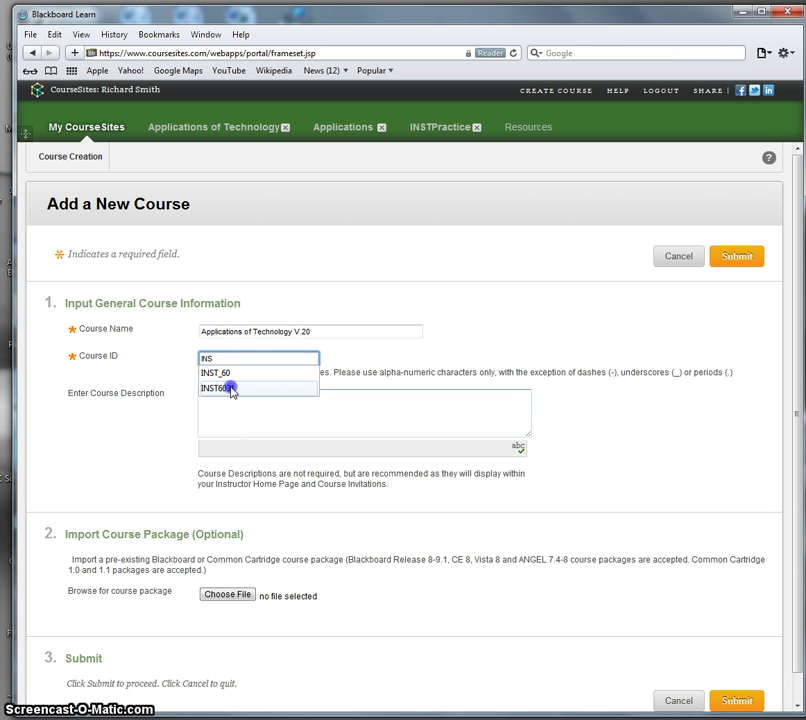
pyautogui.click(231, 389)
pyautogui.click(264, 357)
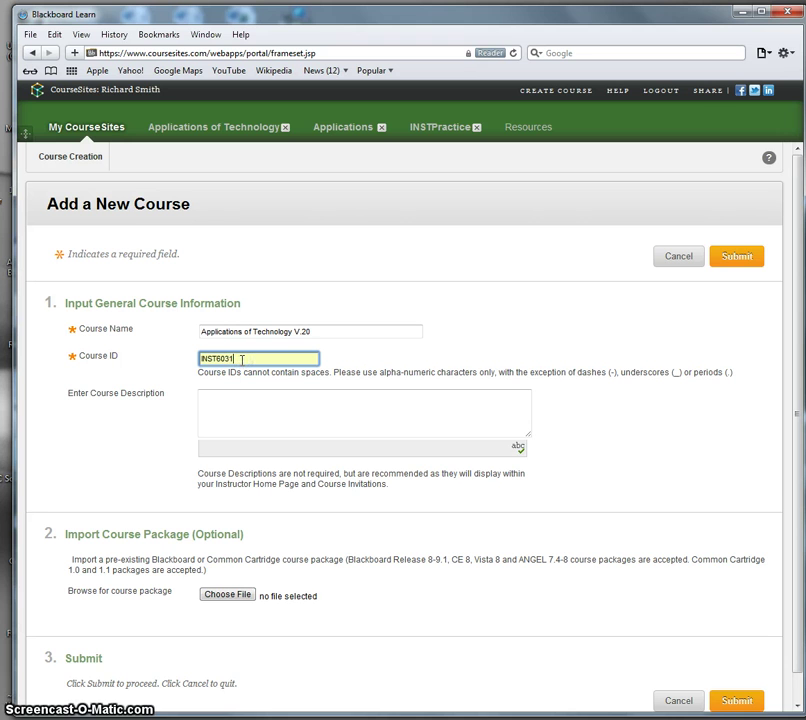
pyautogui.write('V2')
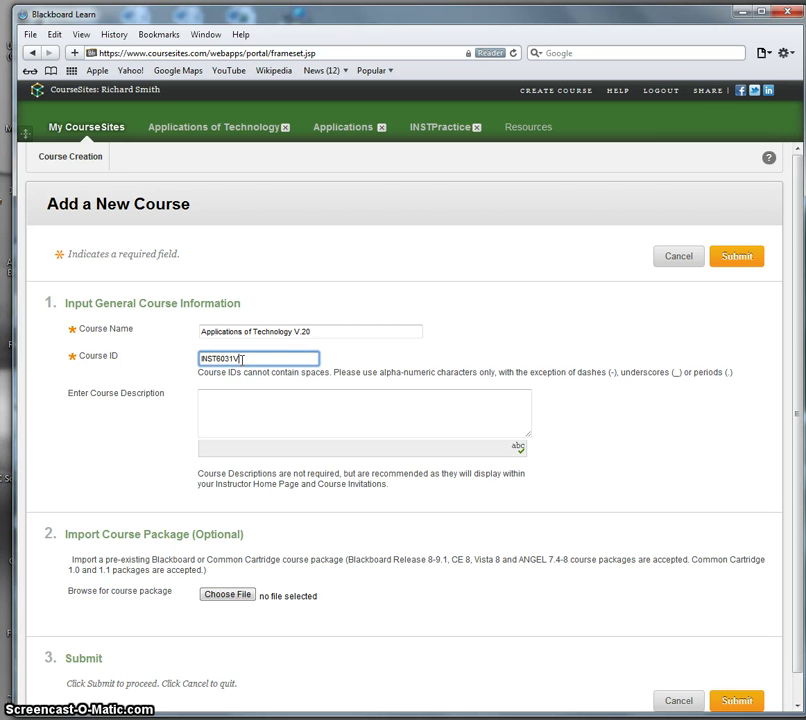
# Step: Describe the course as training instructional technology administrators, course designers and other users of technology
pyautogui.click(308, 408)
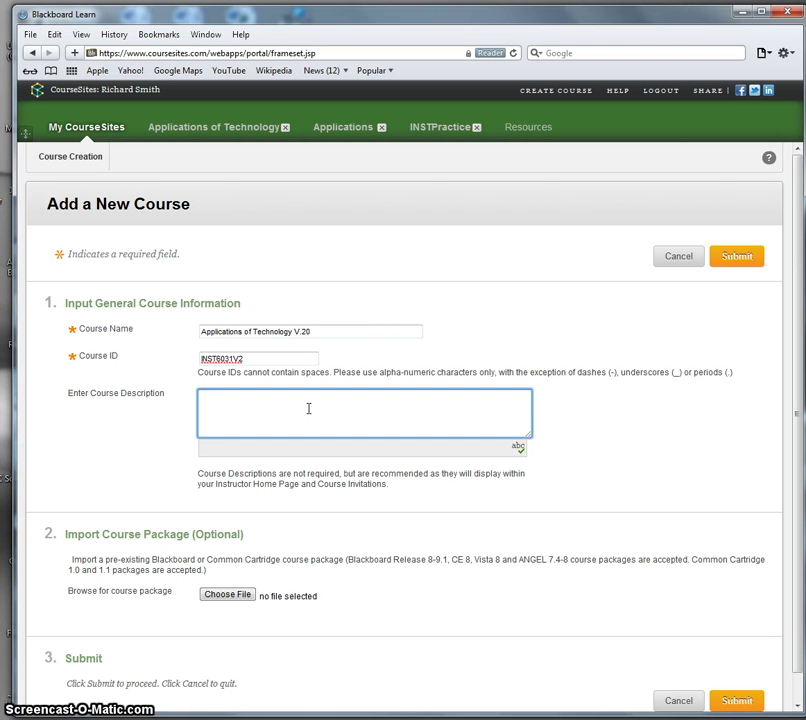
pyautogui.write('This course trains instructional t')
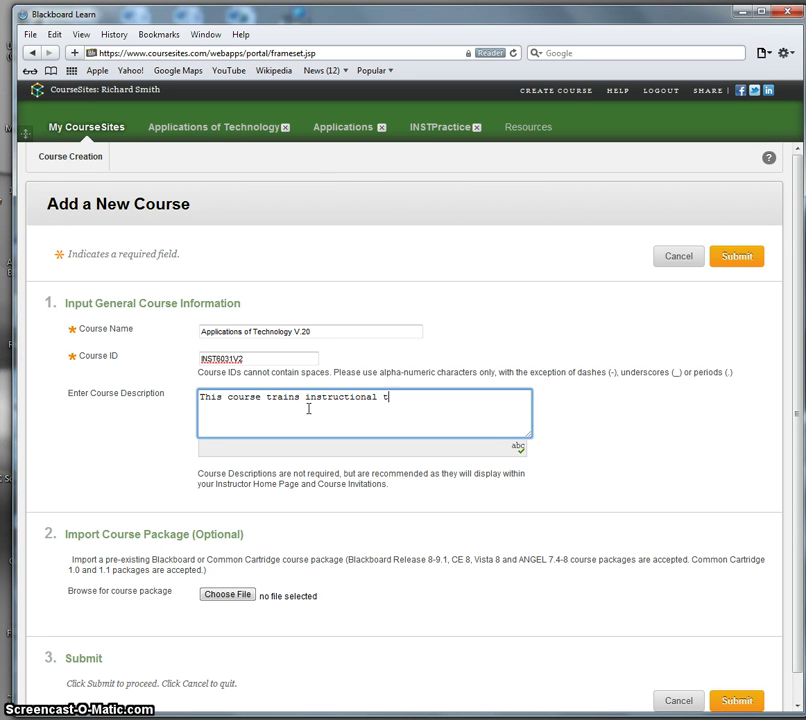
pyautogui.write('echnology administrators')
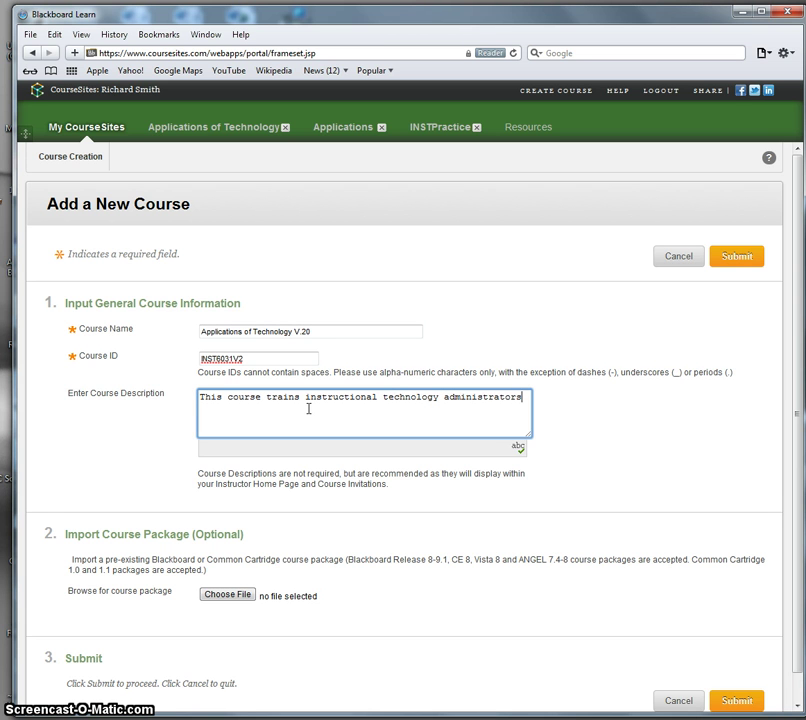
pyautogui.write(', course s')
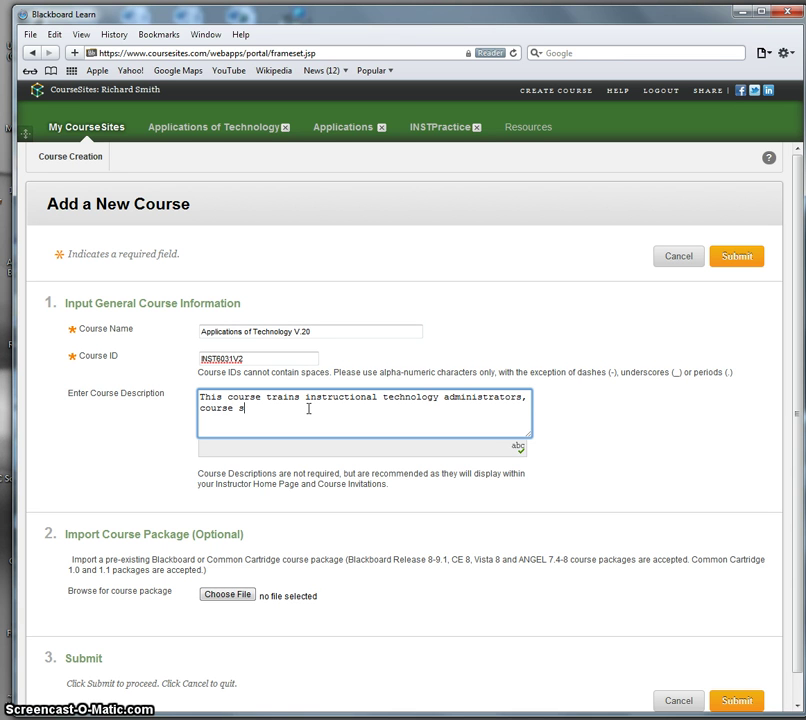
pyautogui.press('BackSpace')
pyautogui.write('designers a')
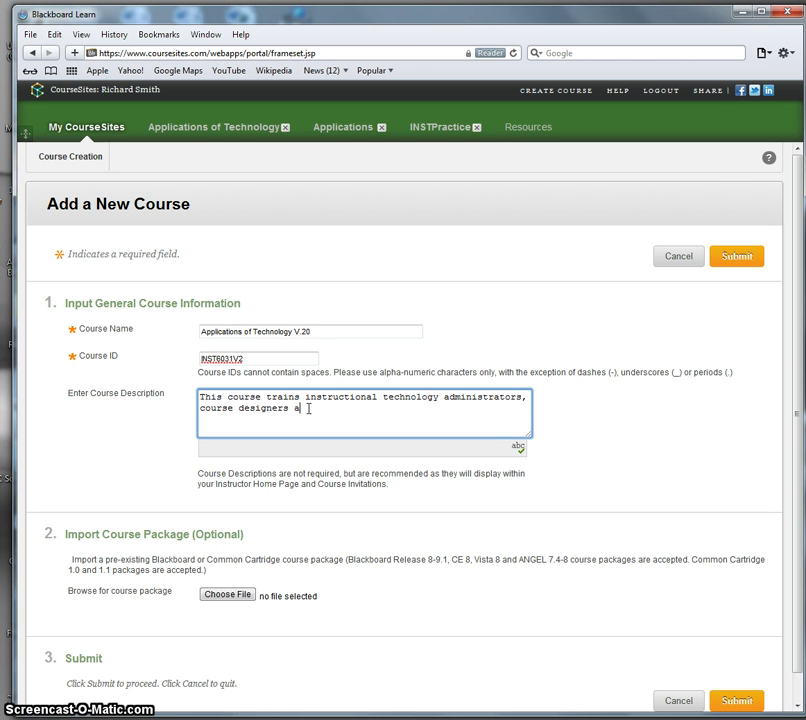
pyautogui.write('nd other us')
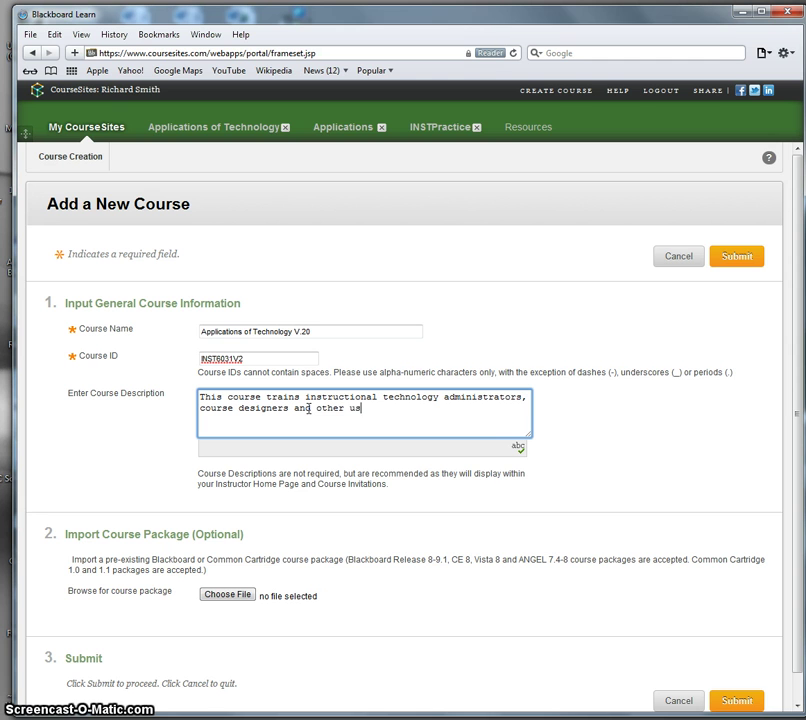
pyautogui.write('ers of ')
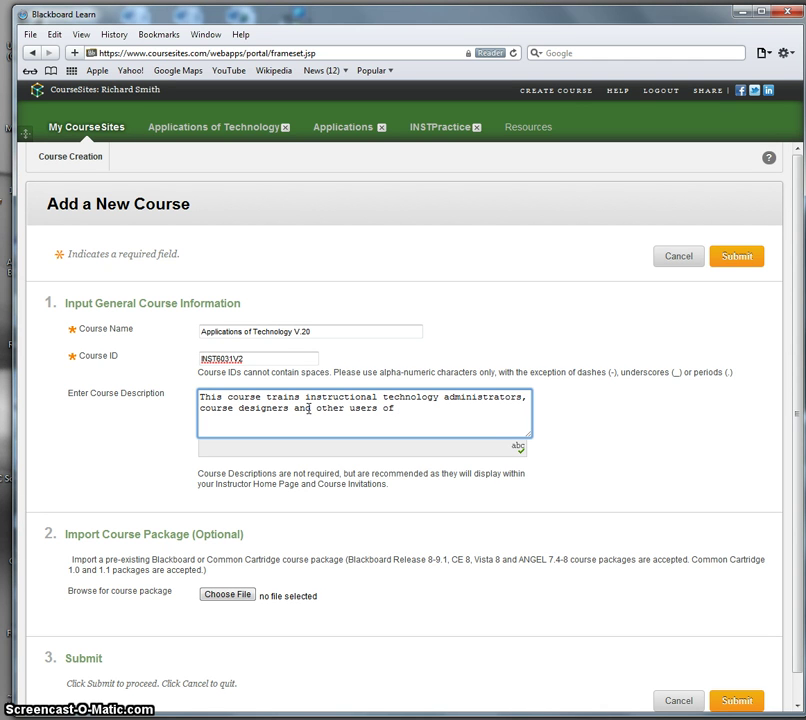
pyautogui.write('technology.')
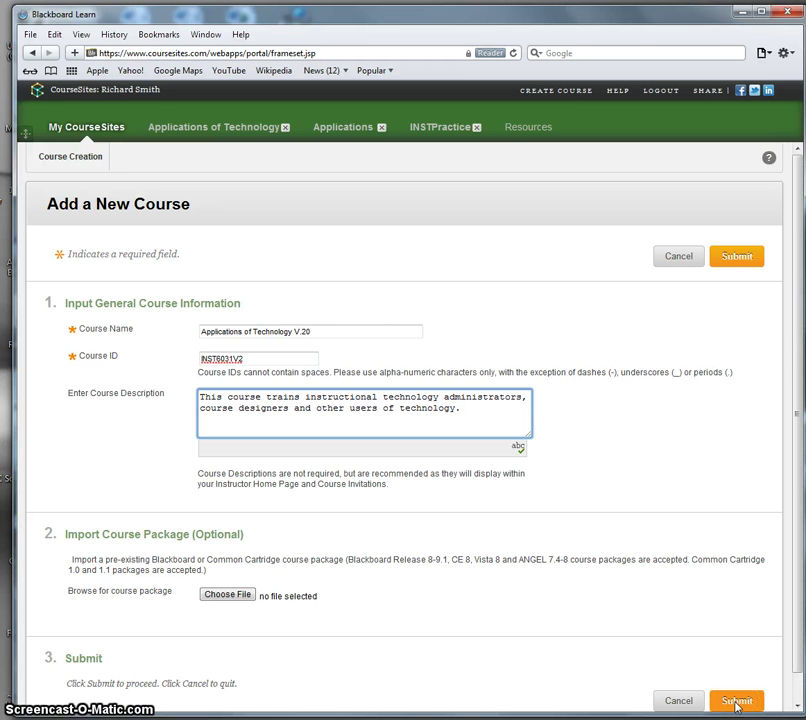
# Step: Submit the new course, dismiss the quick setup guide, and go to its Content area
pyautogui.click(737, 703)
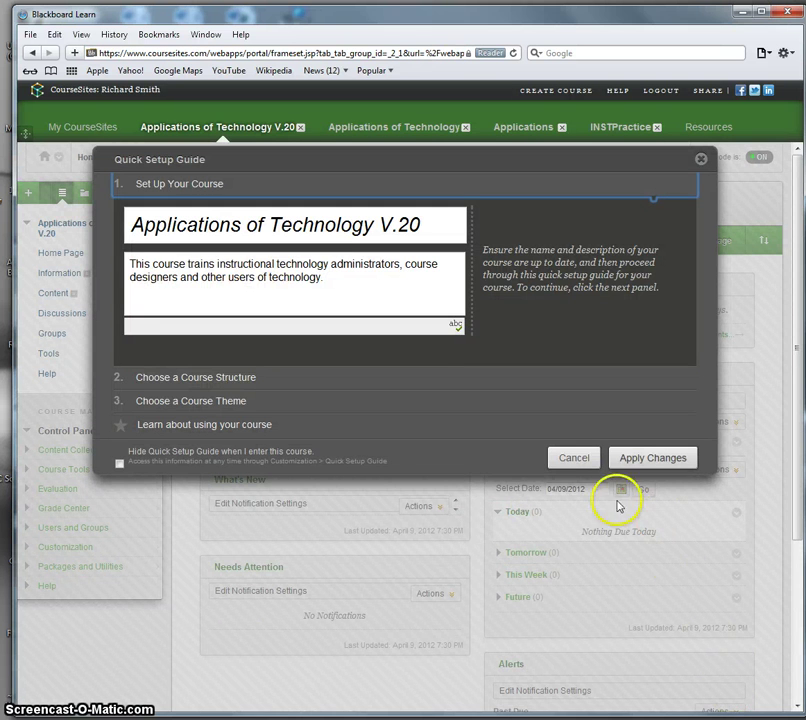
pyautogui.click(574, 458)
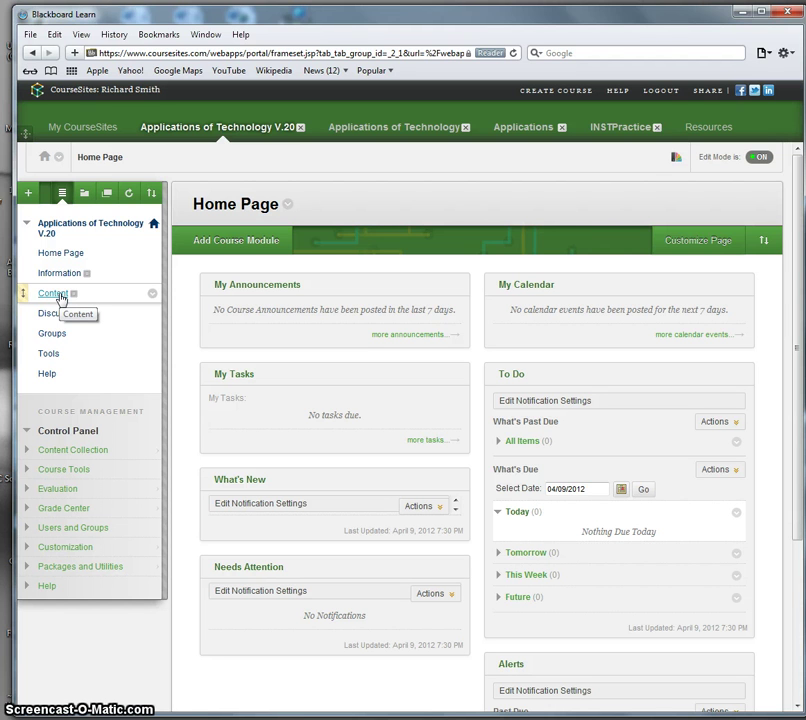
pyautogui.click(54, 293)
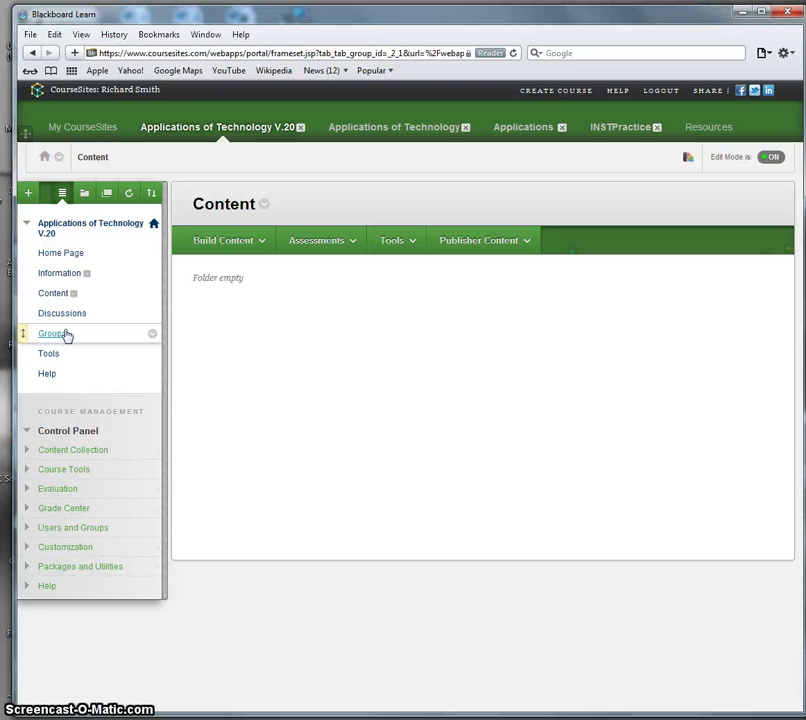
pyautogui.click(65, 335)
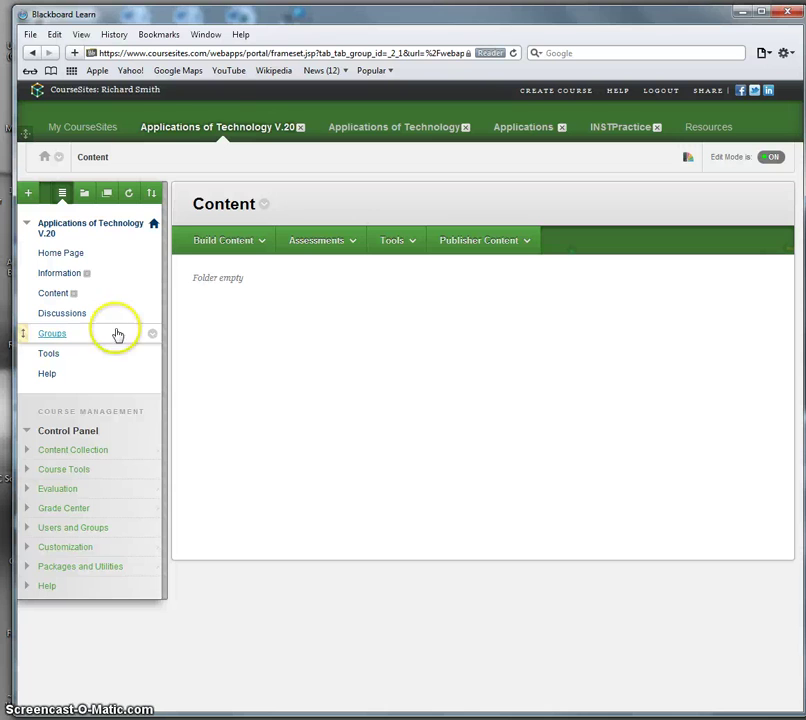
# Step: Start a new Learning Module from the Build Content menu
pyautogui.click(293, 347)
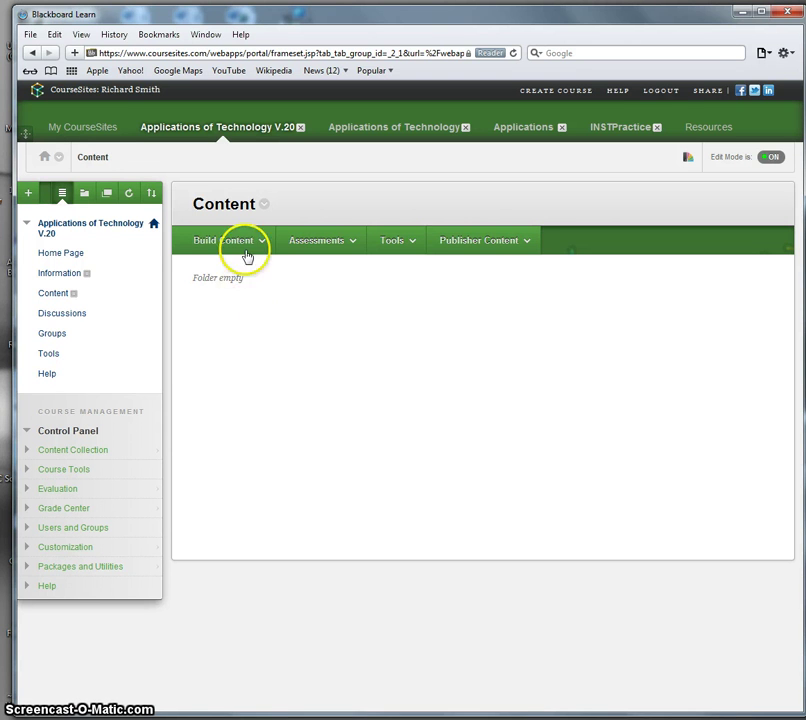
pyautogui.click(245, 245)
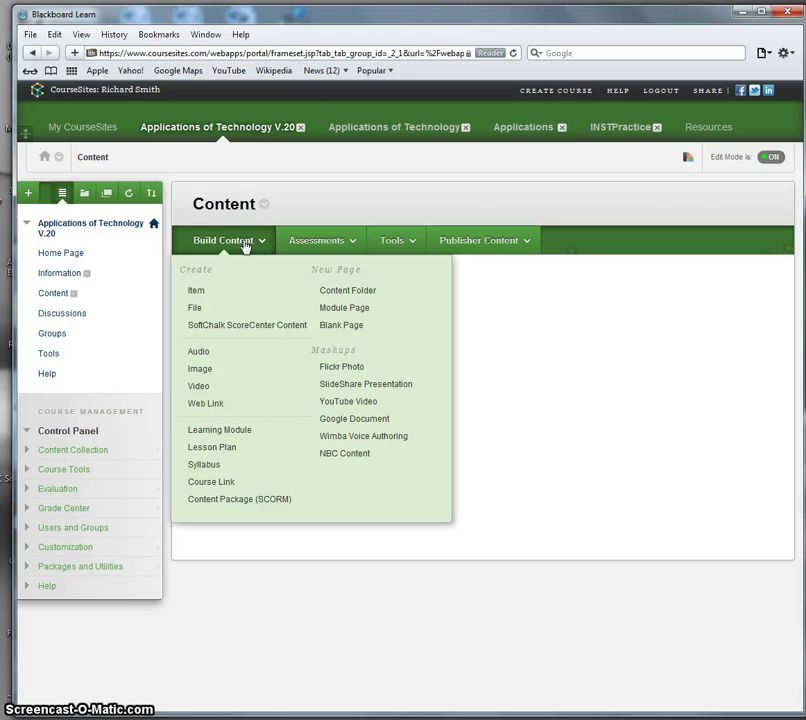
pyautogui.click(220, 430)
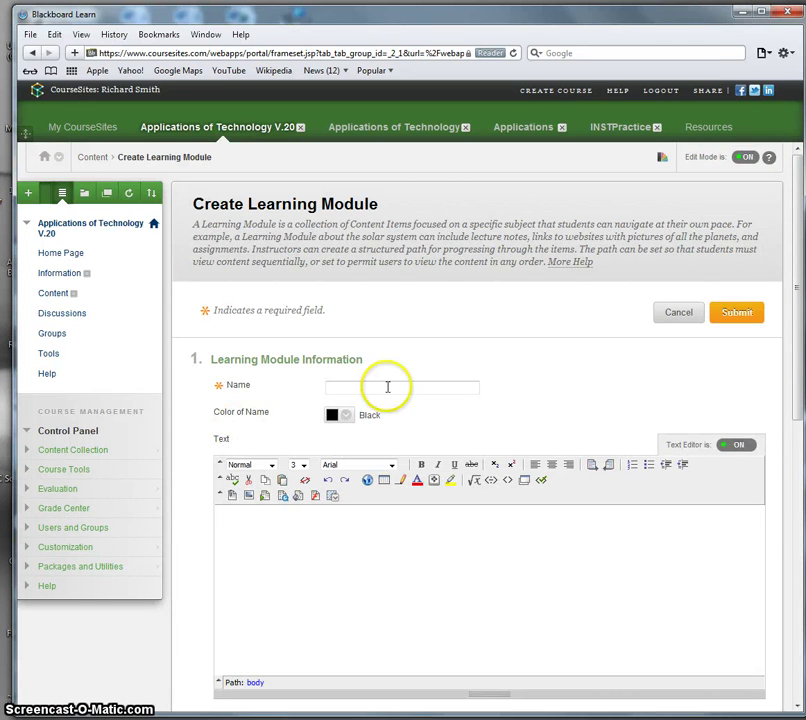
# Step: Name the module 'Class 1' and paste 'Keeping Track of What You Do the Easy Way' as its text
pyautogui.click(382, 386)
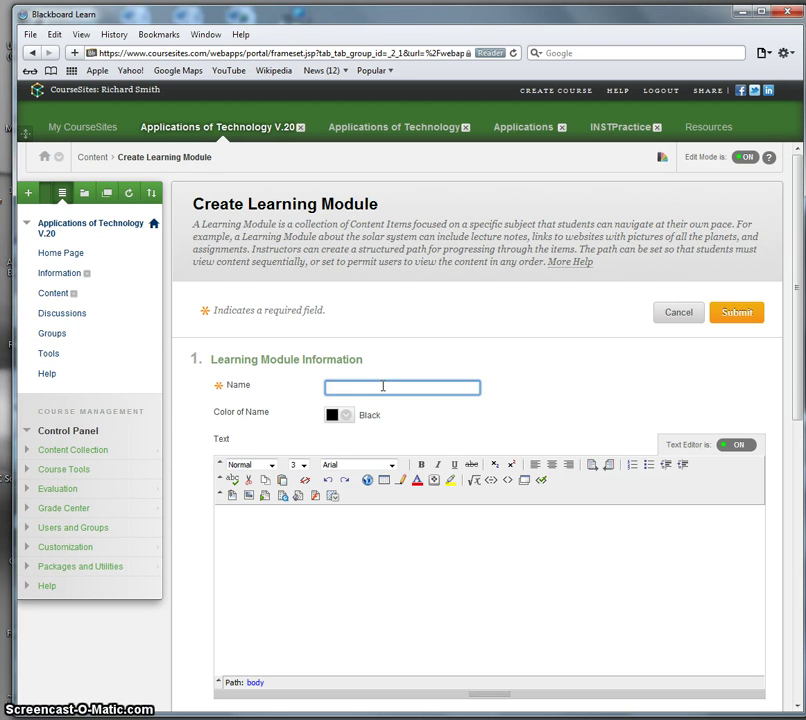
pyautogui.write('lass 1')
pyautogui.hotkey('ctrl', 'a')
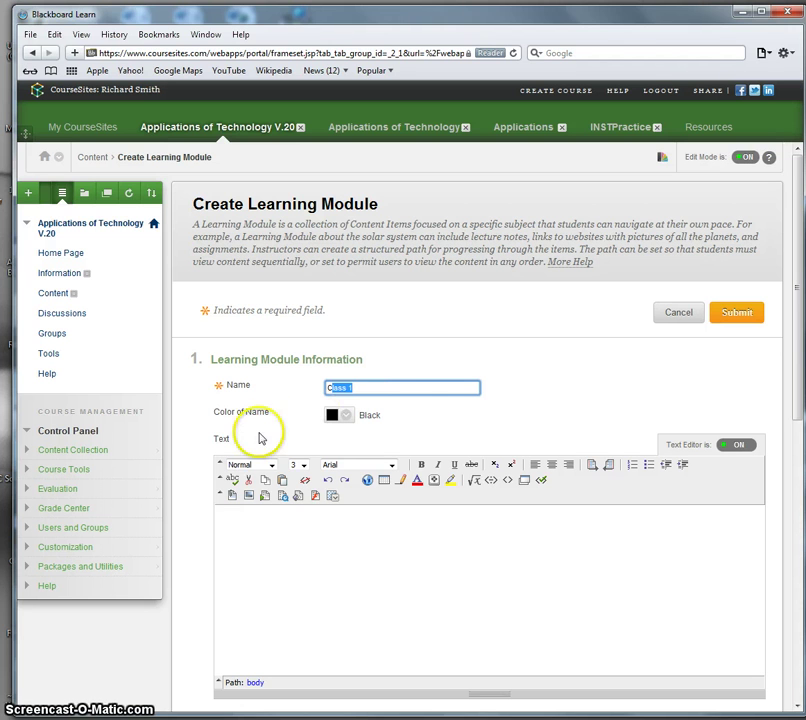
pyautogui.click(396, 389)
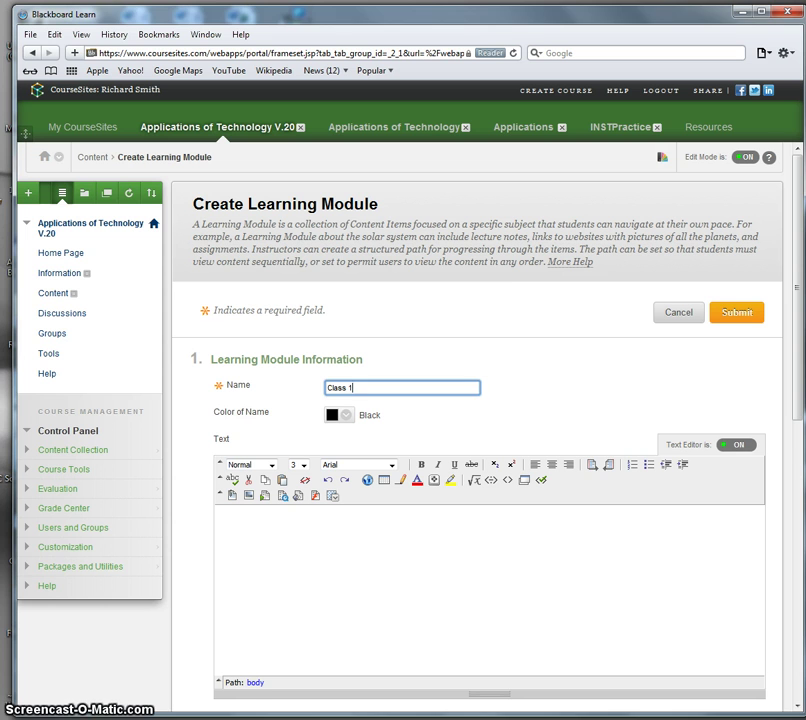
pyautogui.press('Tab')
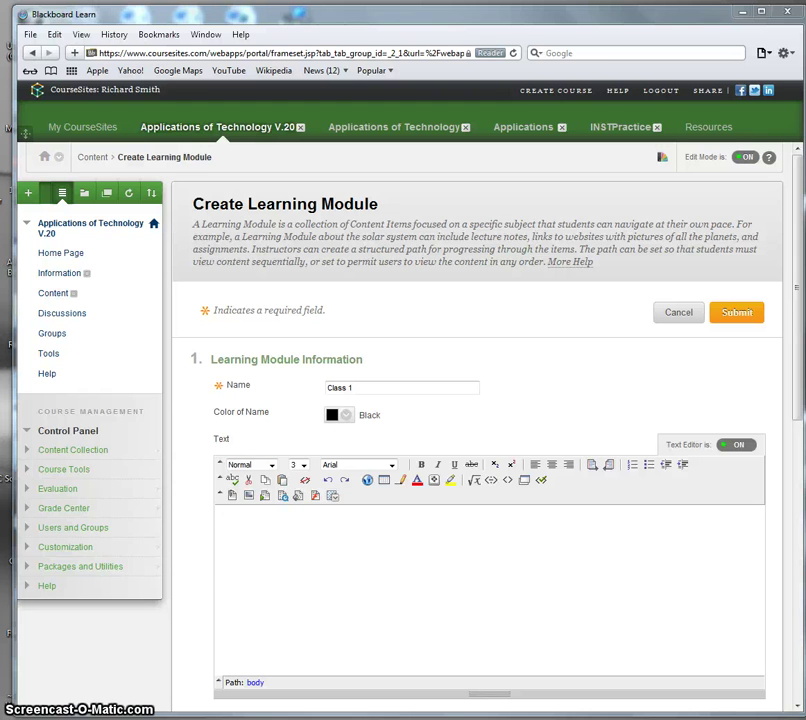
pyautogui.click(275, 521)
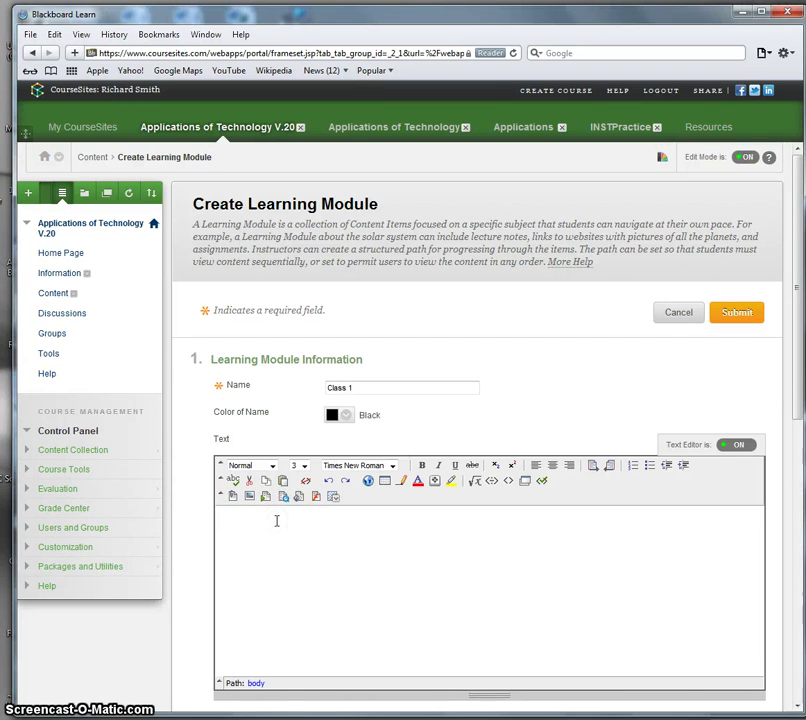
pyautogui.write('Keeping Track of What You Do the Easy Way')
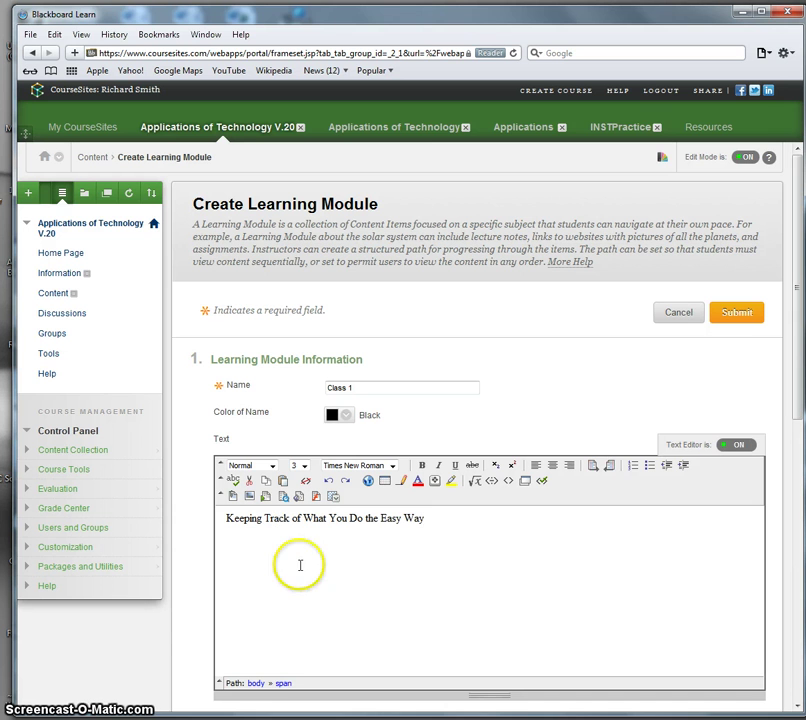
pyautogui.moveTo(794, 394); pyautogui.dragTo(773, 541)
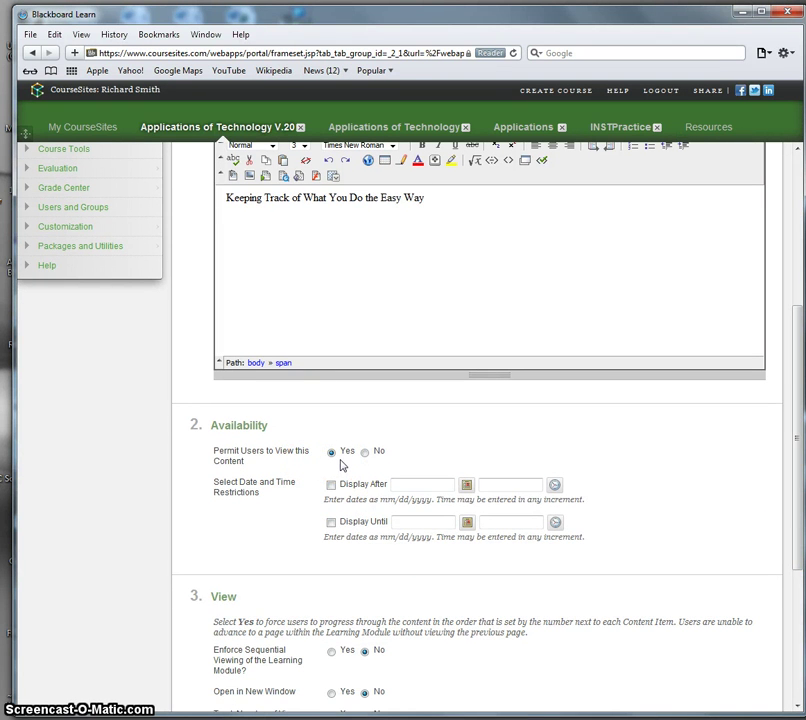
# Step: Keep the default availability, view and table of contents settings and submit Class 1
pyautogui.click(263, 521)
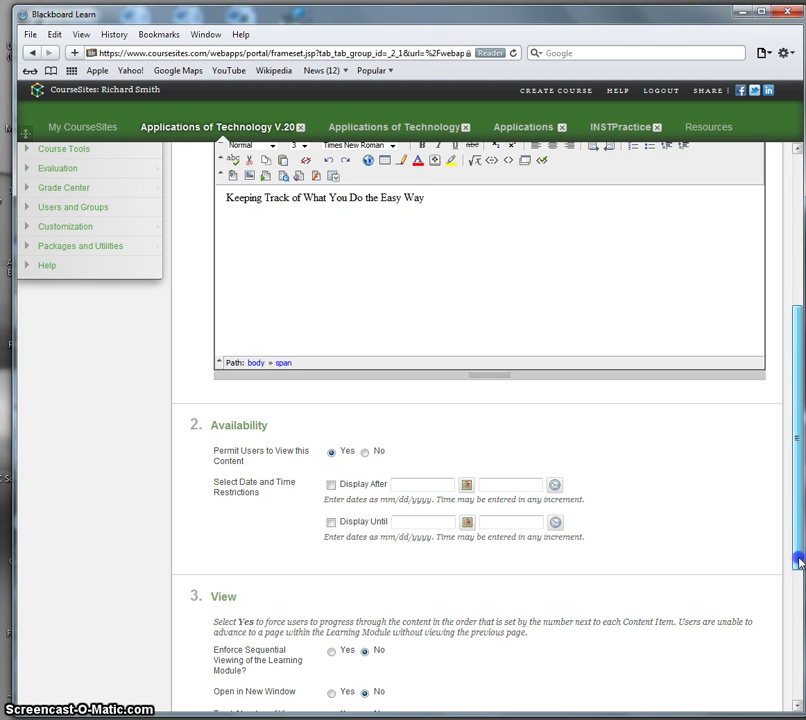
pyautogui.moveTo(800, 566); pyautogui.dragTo(795, 622)
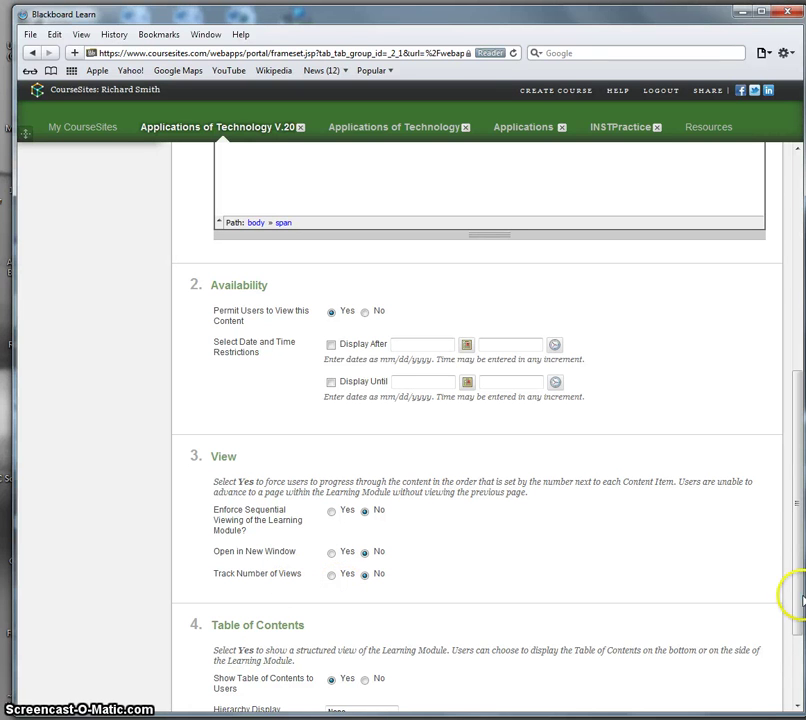
pyautogui.moveTo(794, 601); pyautogui.dragTo(779, 653)
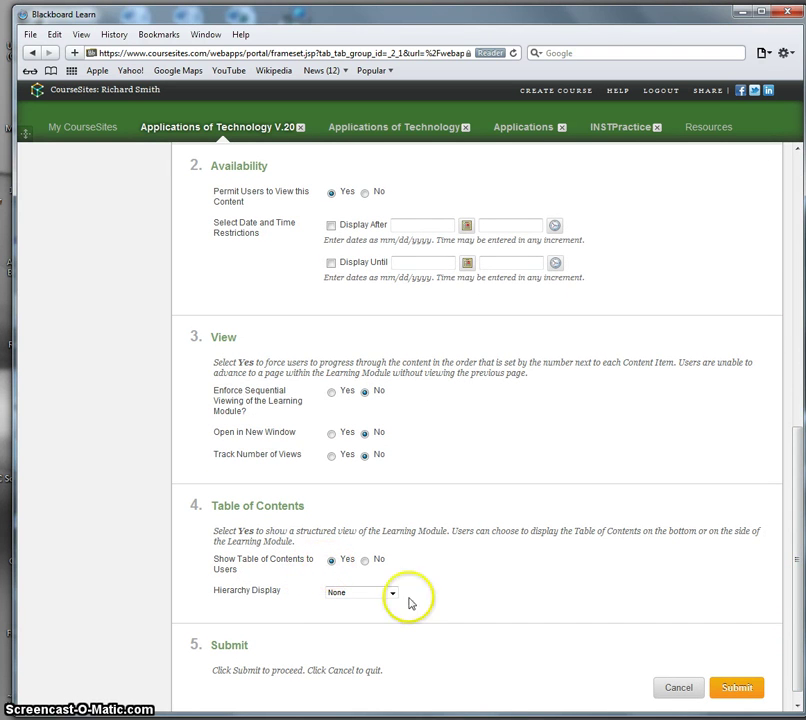
pyautogui.click(748, 691)
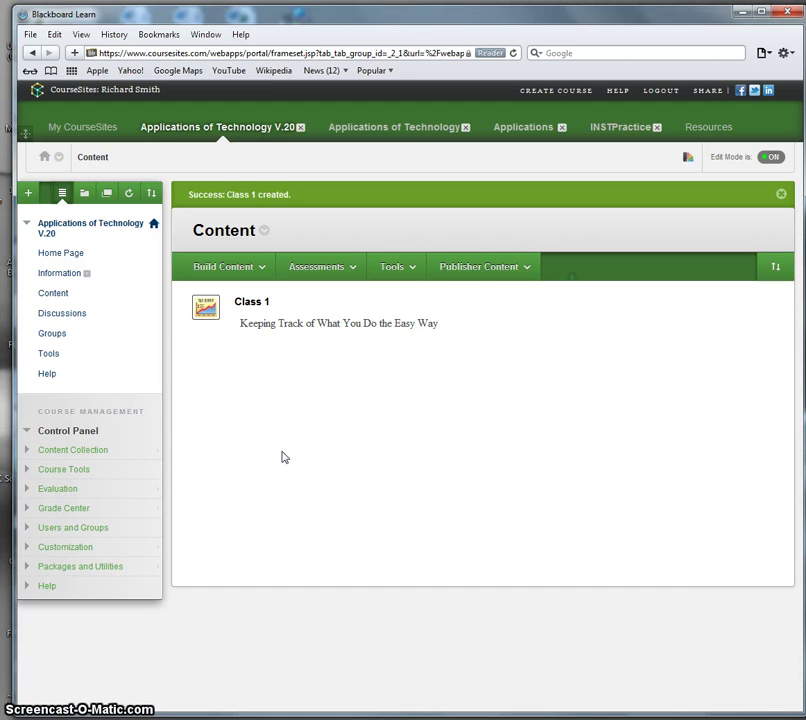
# Step: Open the Class 1 learning module from the Content area
pyautogui.click(298, 436)
pyautogui.click(250, 303)
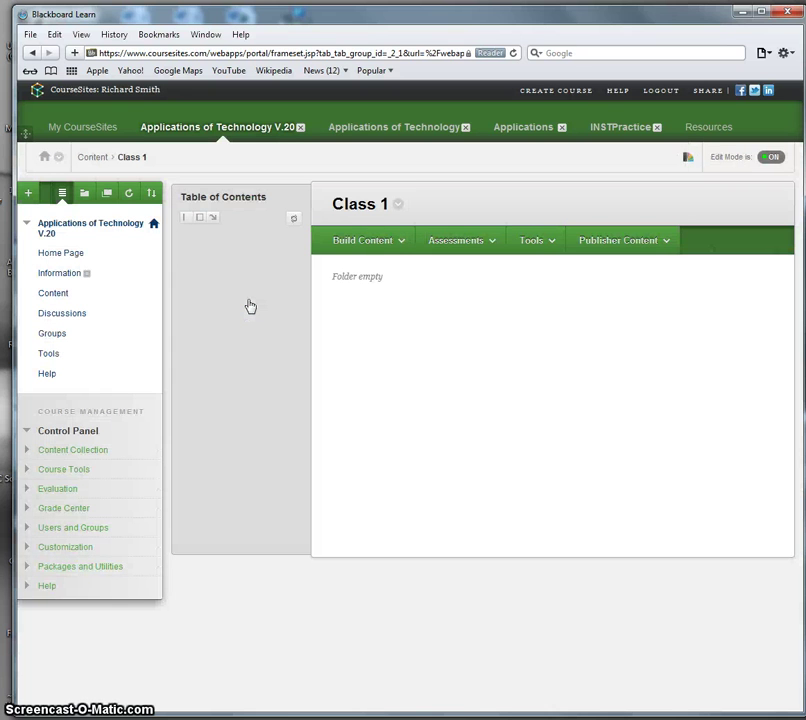
pyautogui.click(327, 308)
pyautogui.click(376, 304)
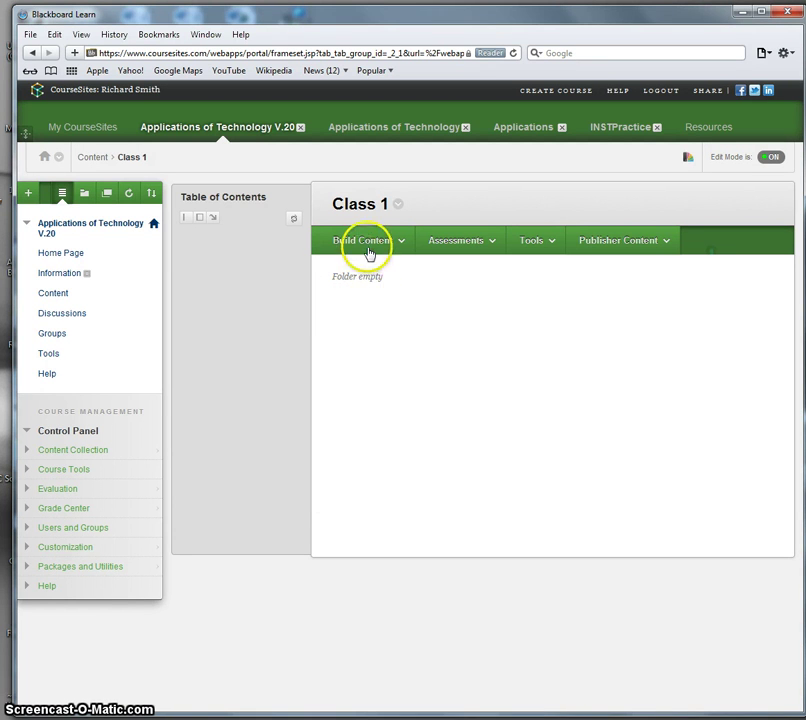
# Step: Create a new content item in Class 1 named 'Overview'
pyautogui.click(367, 250)
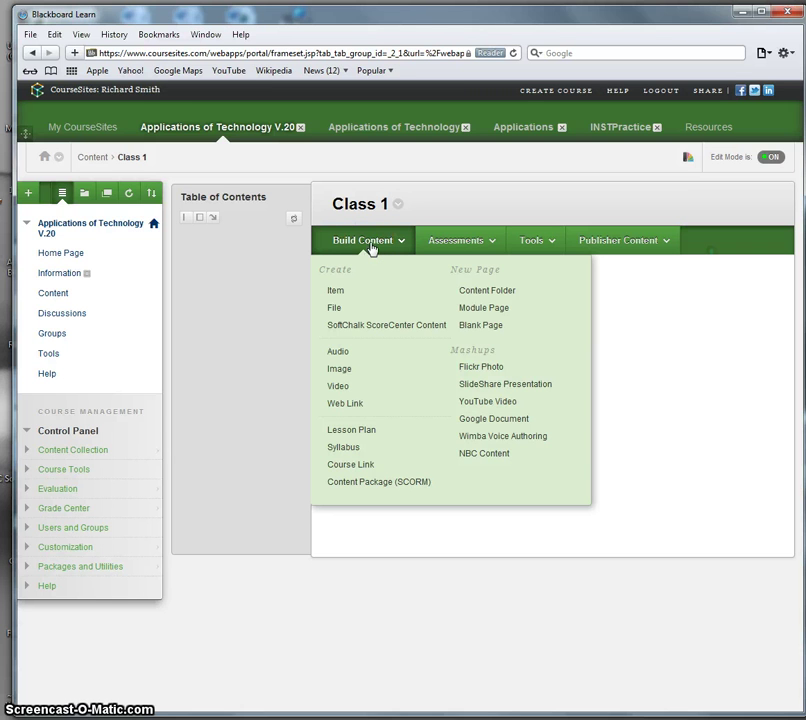
pyautogui.click(335, 292)
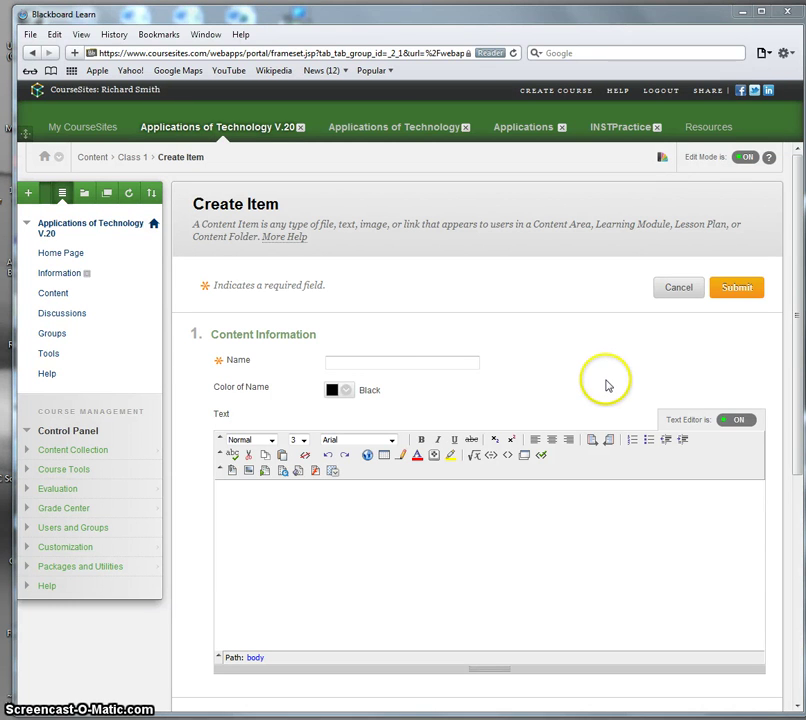
pyautogui.click(376, 363)
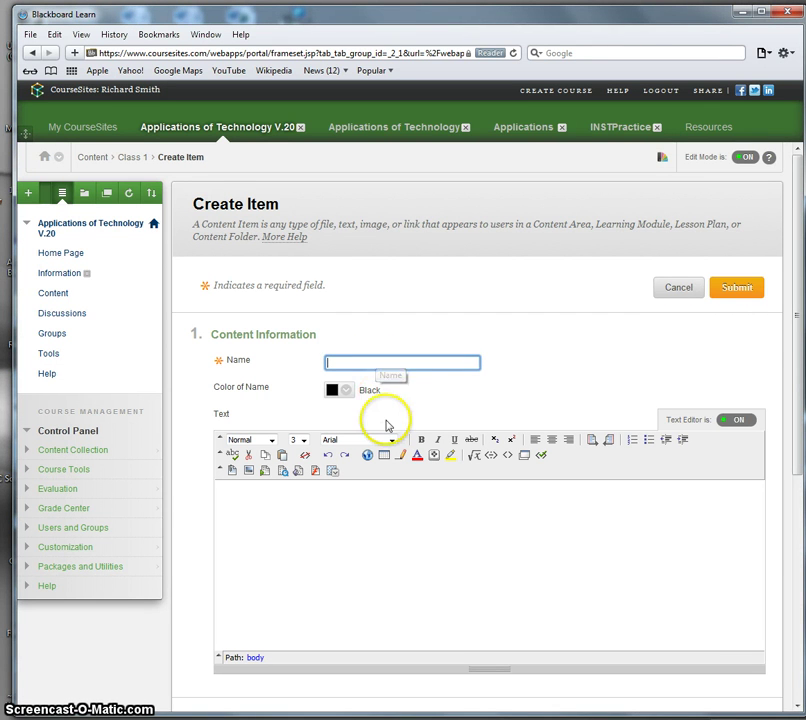
pyautogui.write('Overview')
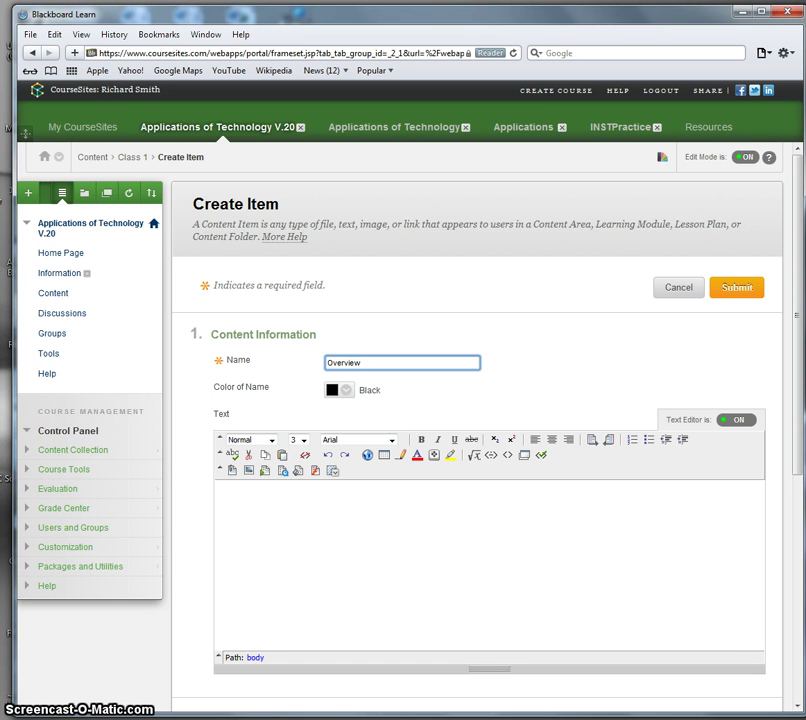
pyautogui.press('Tab')
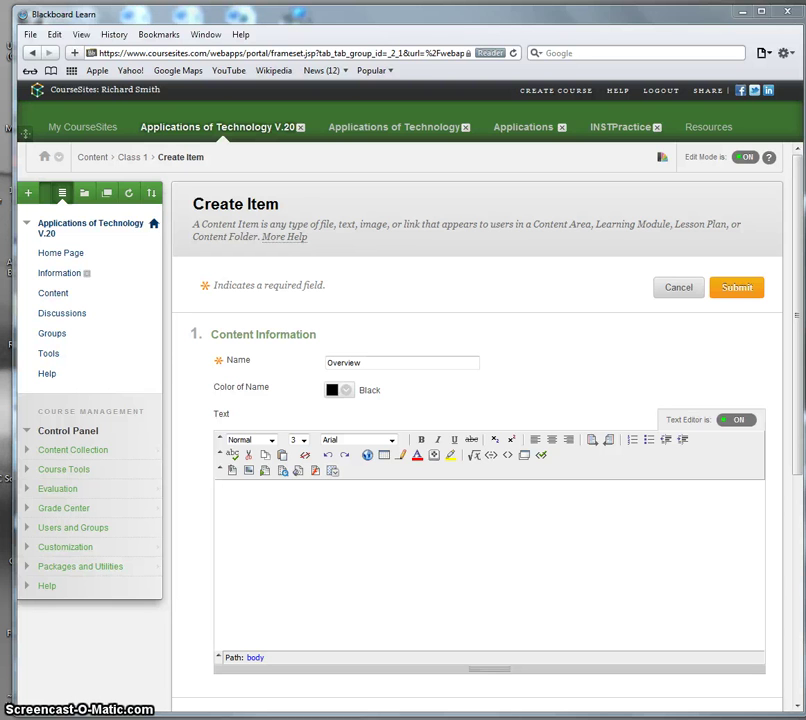
# Step: Paste the OneNote 2010 course overview text into the item and submit it
pyautogui.click(378, 515)
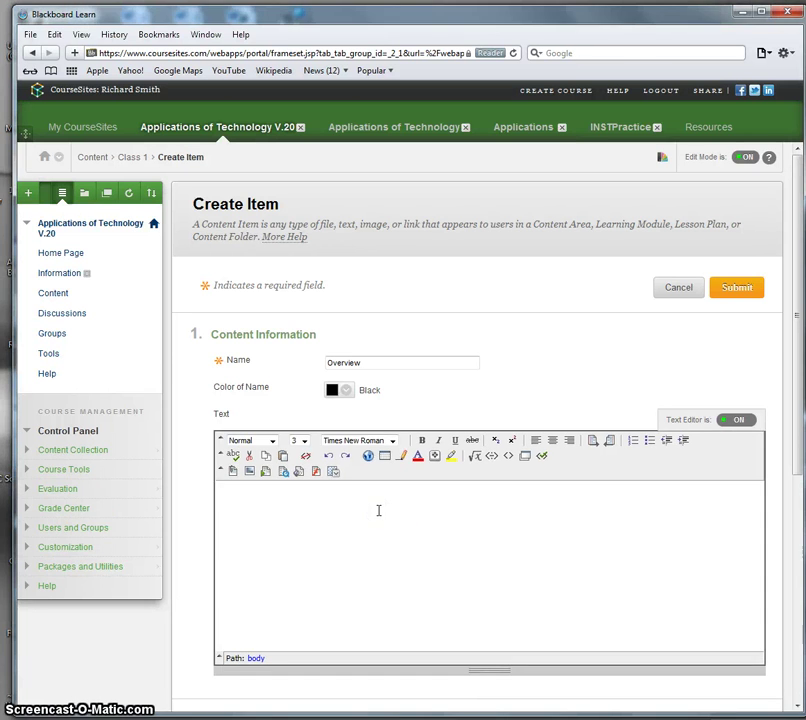
pyautogui.hotkey('ctrl', 'v')
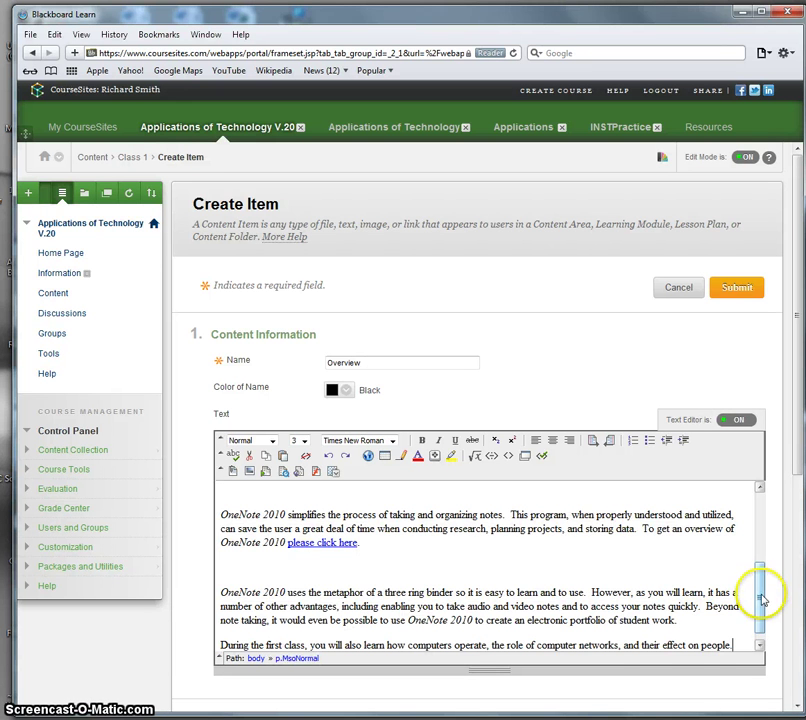
pyautogui.moveTo(760, 598); pyautogui.dragTo(778, 635)
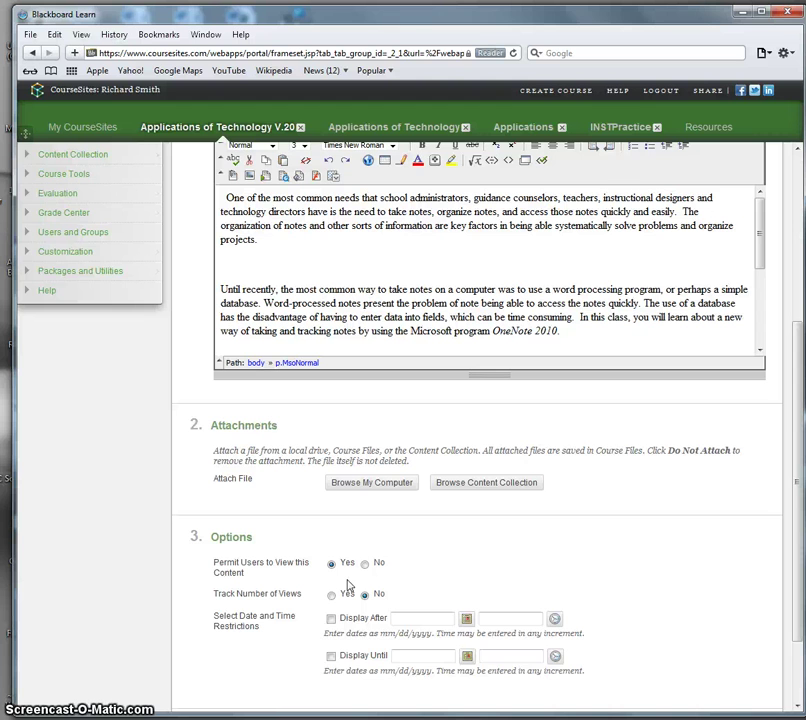
pyautogui.moveTo(797, 553); pyautogui.dragTo(794, 617)
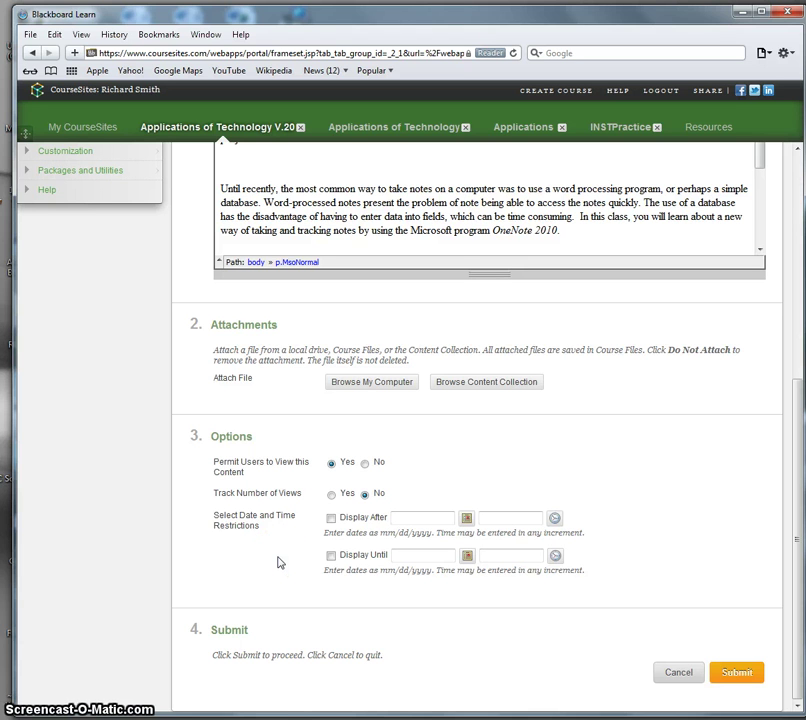
pyautogui.click(738, 674)
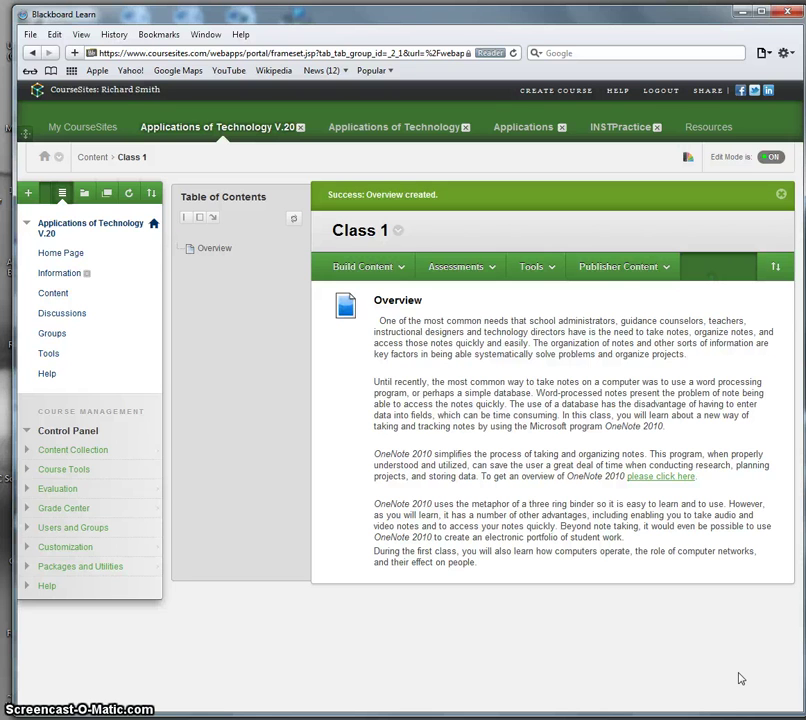
# Step: Create another content item in Class 1 named 'Objectives'
pyautogui.click(218, 249)
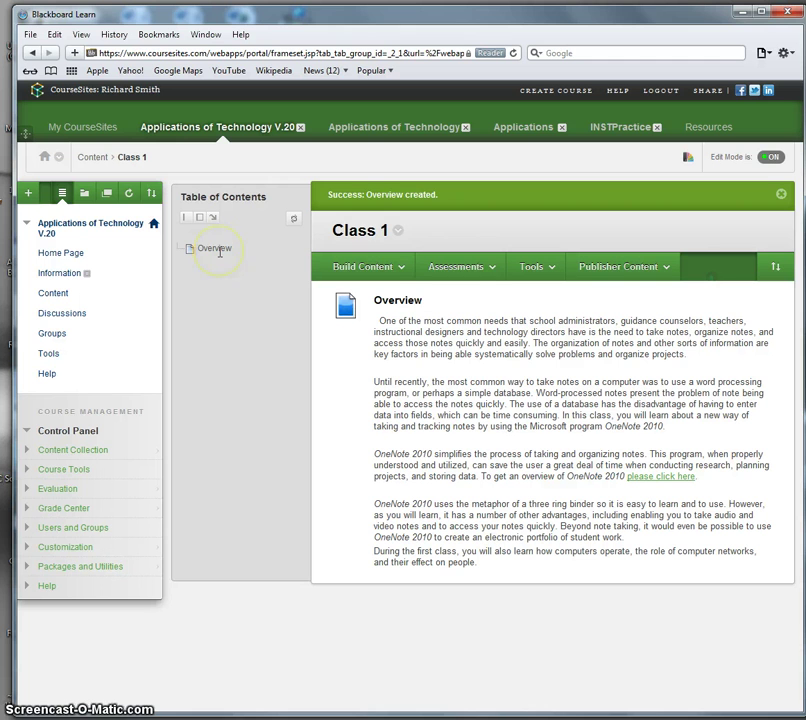
pyautogui.click(385, 270)
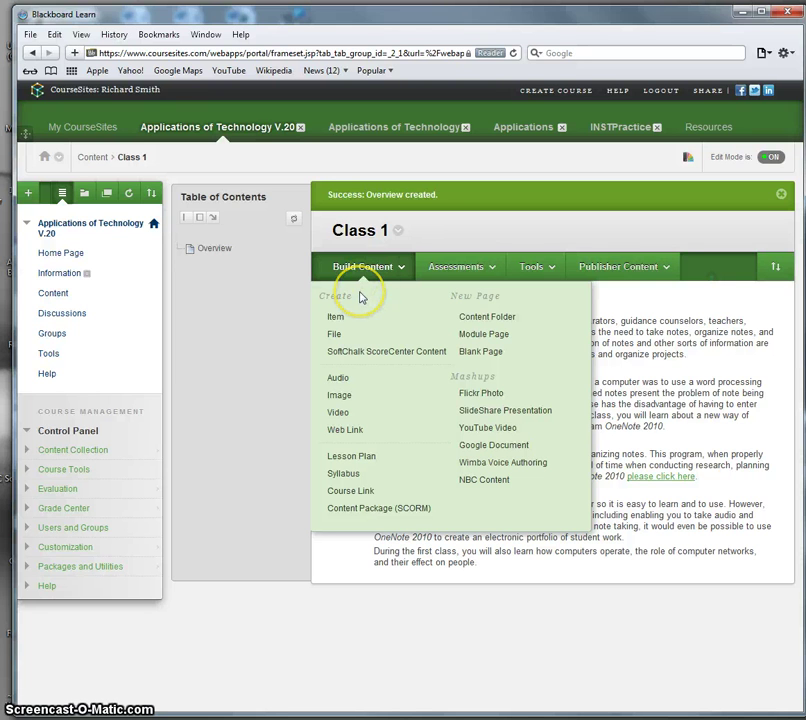
pyautogui.click(328, 318)
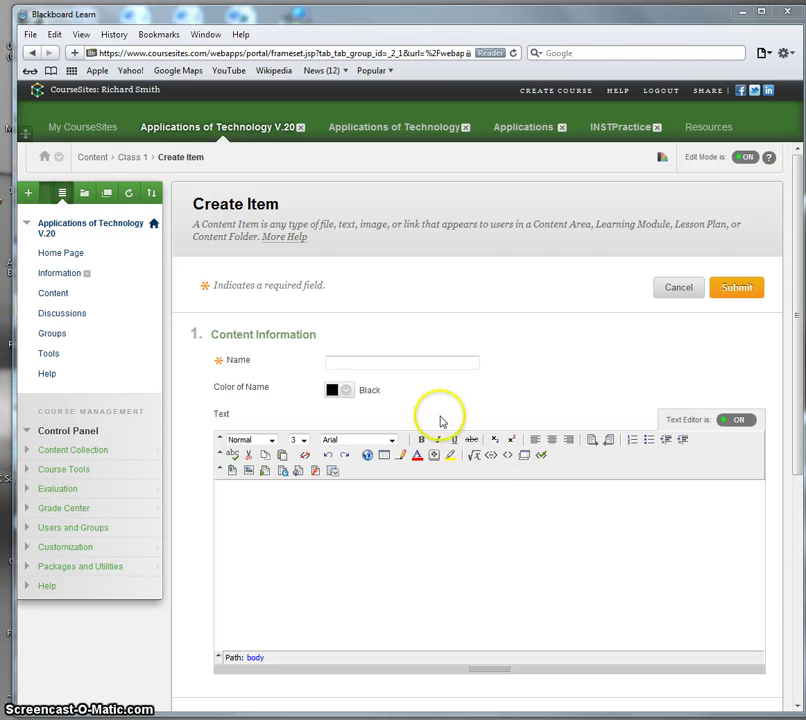
pyautogui.click(353, 362)
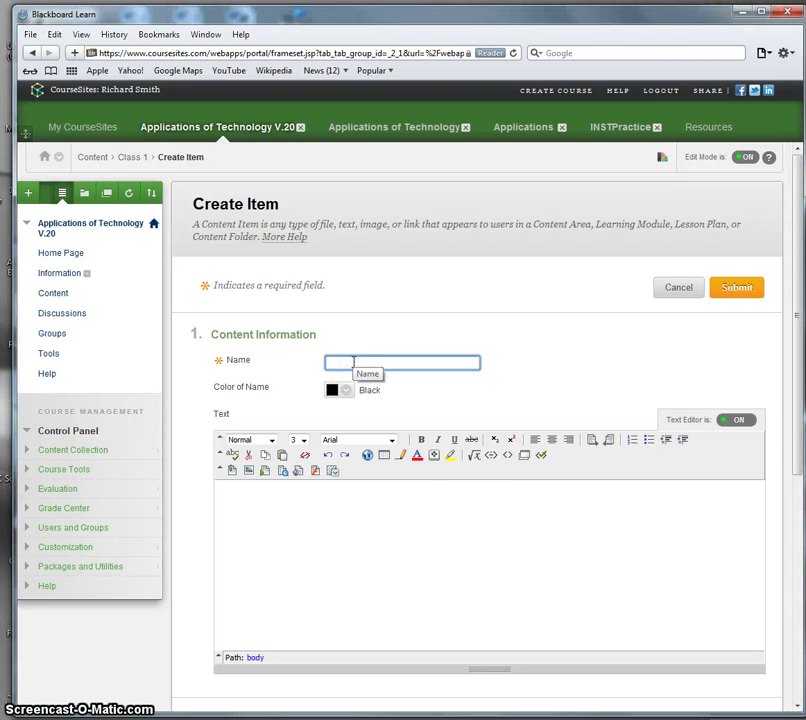
pyautogui.write('Objectives')
# Step: Paste the formatted OneNote 2010 objectives list as the item text and submit it
pyautogui.click(527, 576)
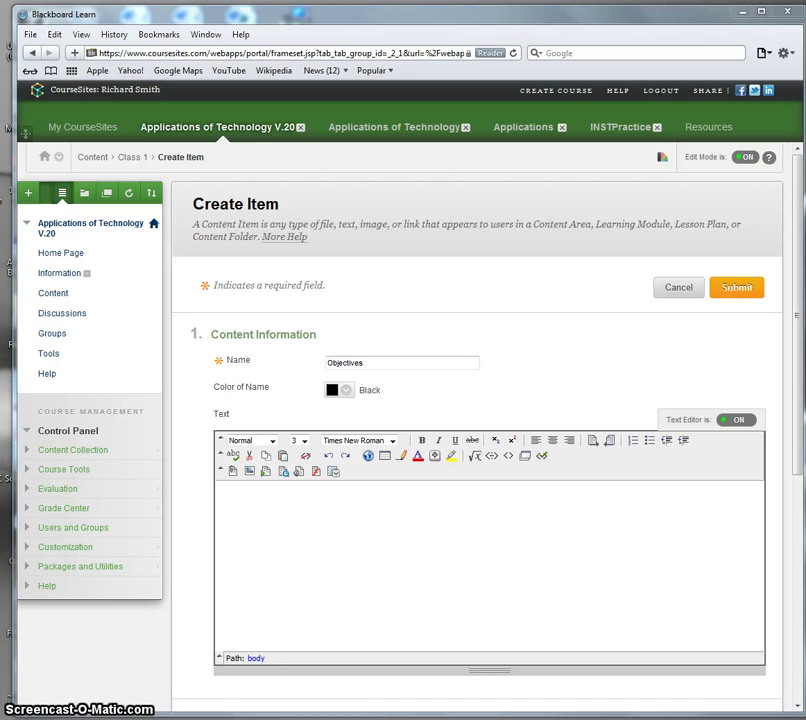
pyautogui.click(344, 505)
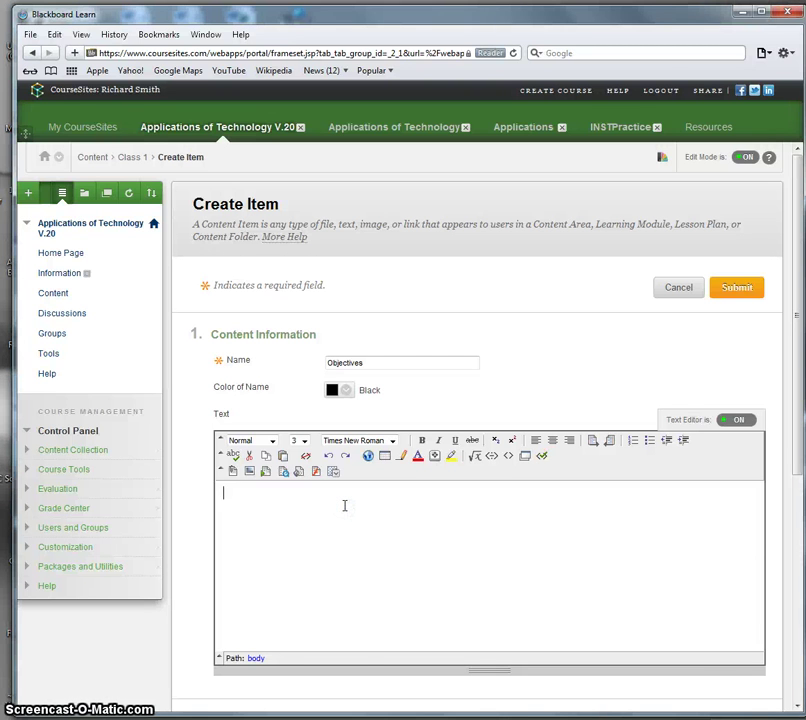
pyautogui.write('To understand, a. how computers operate b. the role of software c. that computers vary in type d. the difference between a network, the Internet, and the World Wide Web e. the impact of computers on society.')
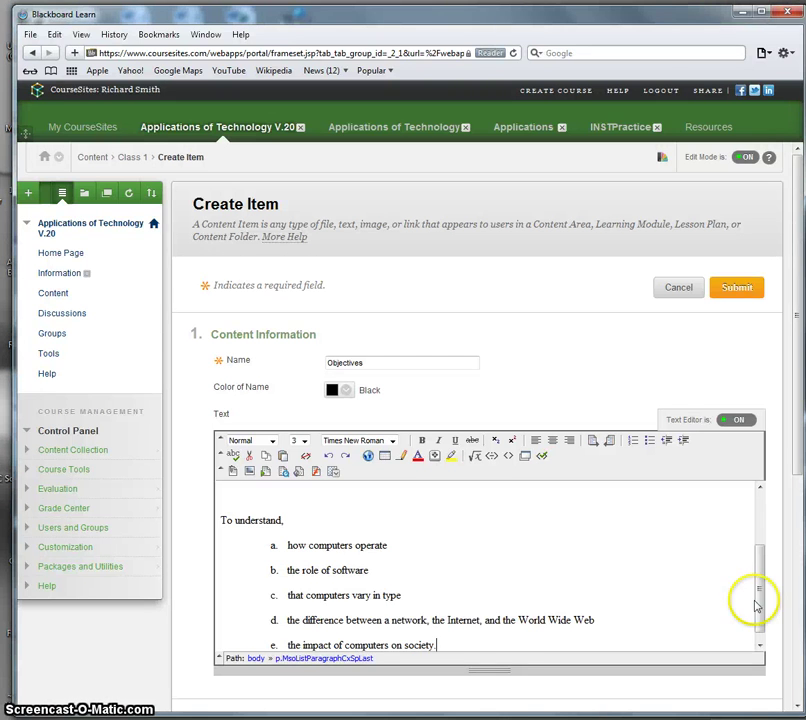
pyautogui.moveTo(759, 605); pyautogui.dragTo(755, 511)
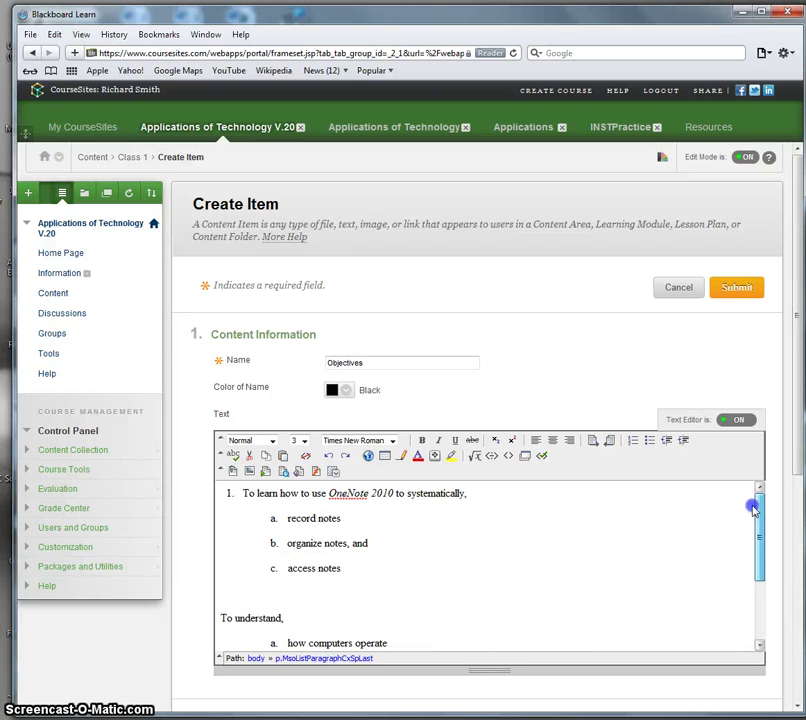
pyautogui.moveTo(755, 511); pyautogui.dragTo(755, 508)
pyautogui.scroll(-5, 798, 427)
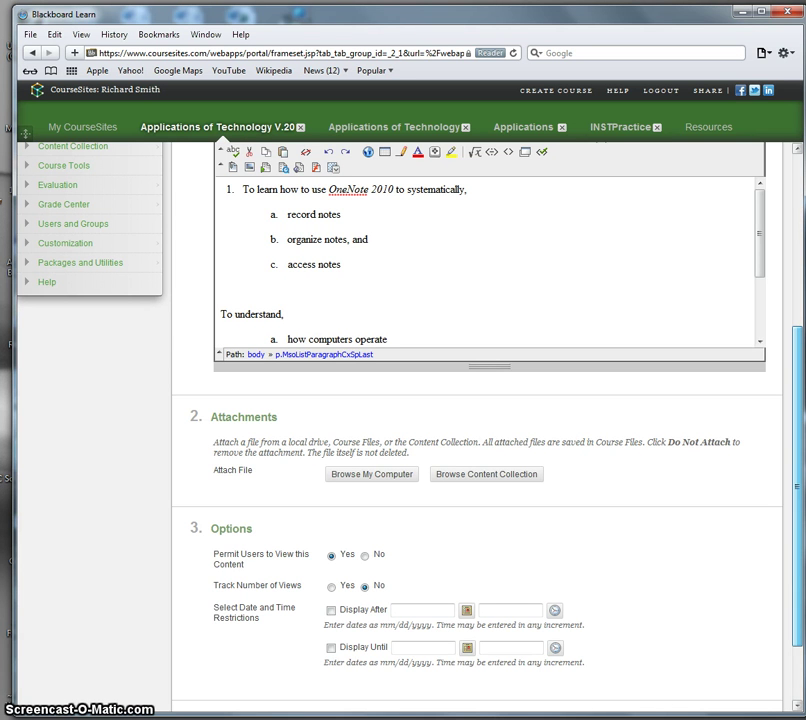
pyautogui.scroll(-1, 480, 420)
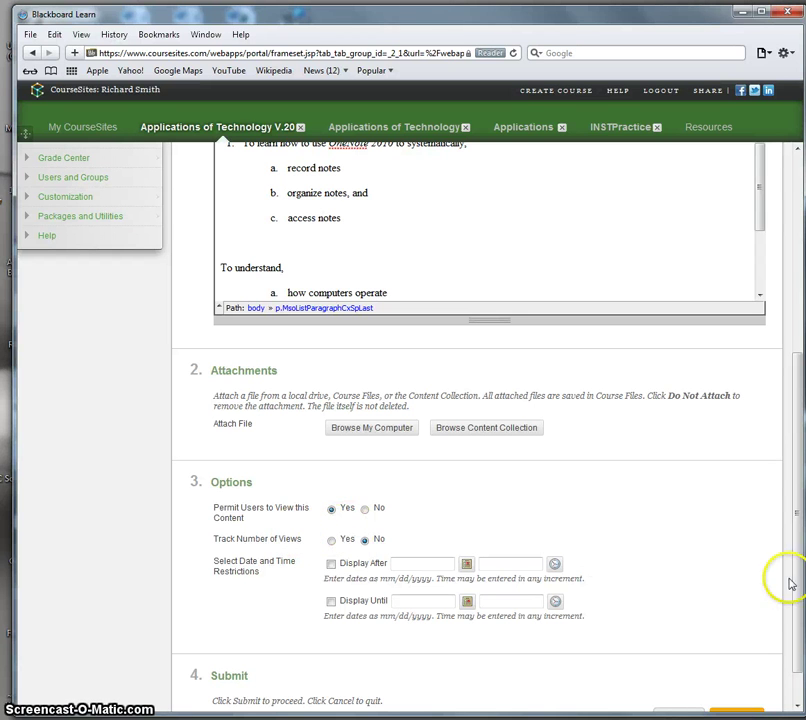
pyautogui.scroll(-1, 793, 579)
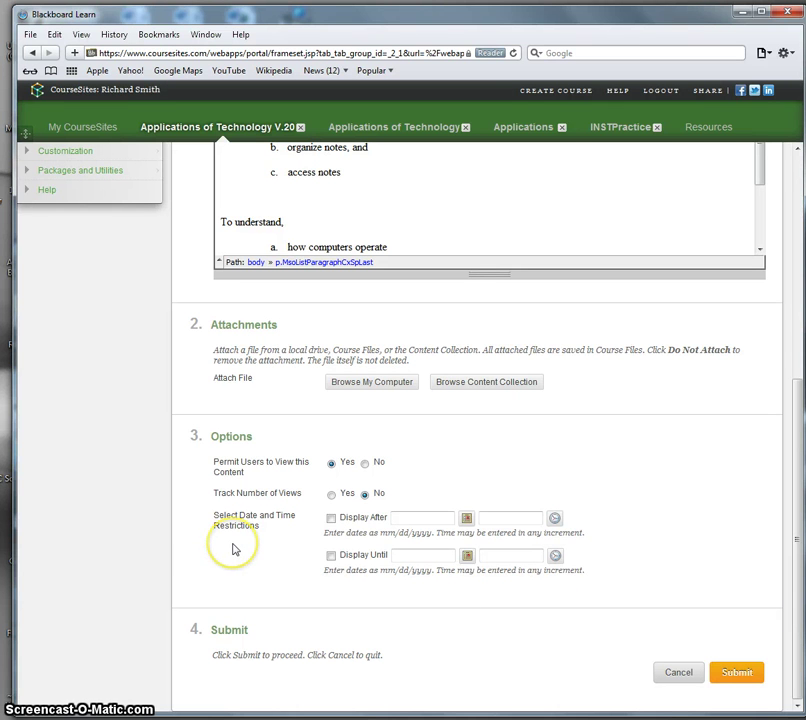
pyautogui.click(738, 672)
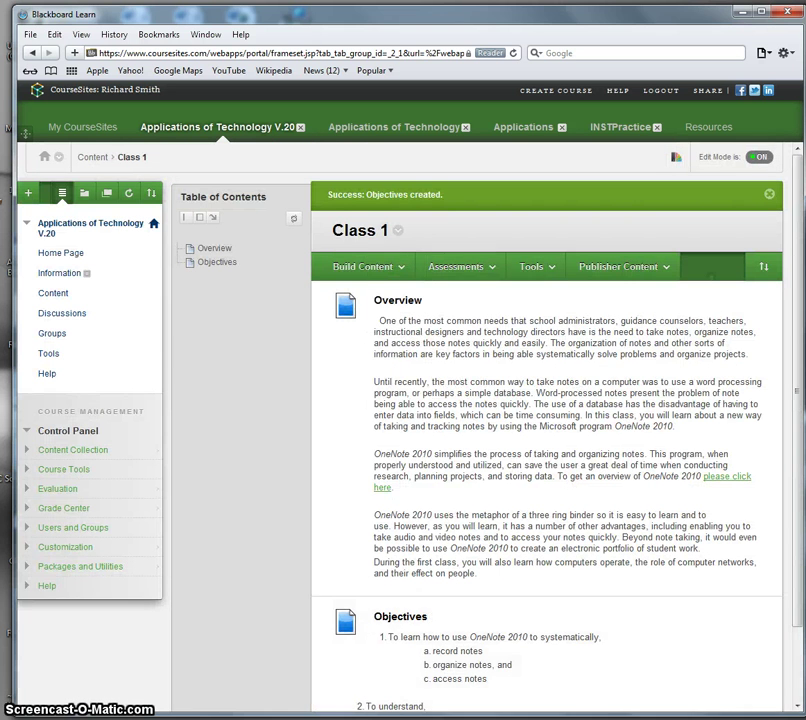
pyautogui.moveTo(798, 428); pyautogui.dragTo(800, 372)
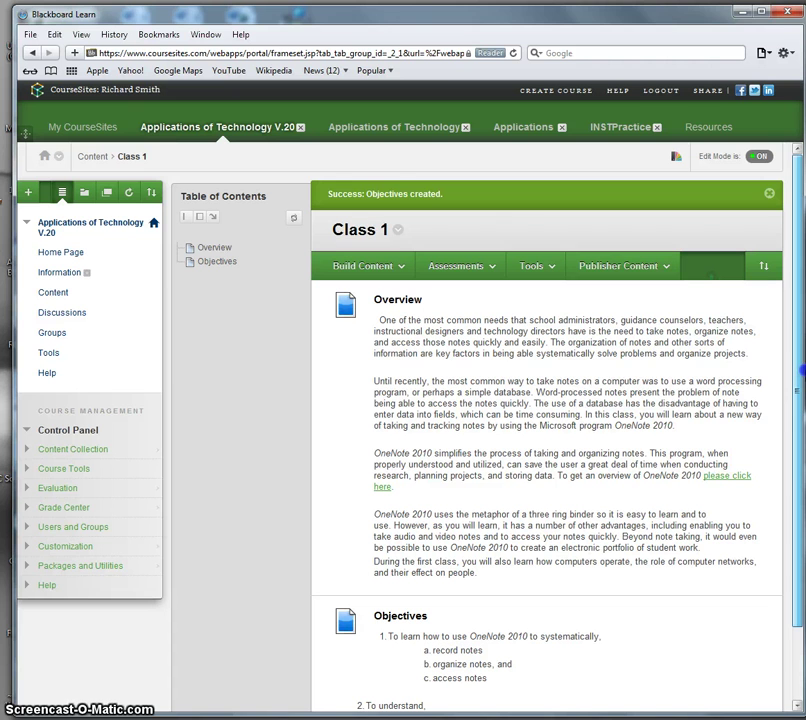
pyautogui.click(800, 375)
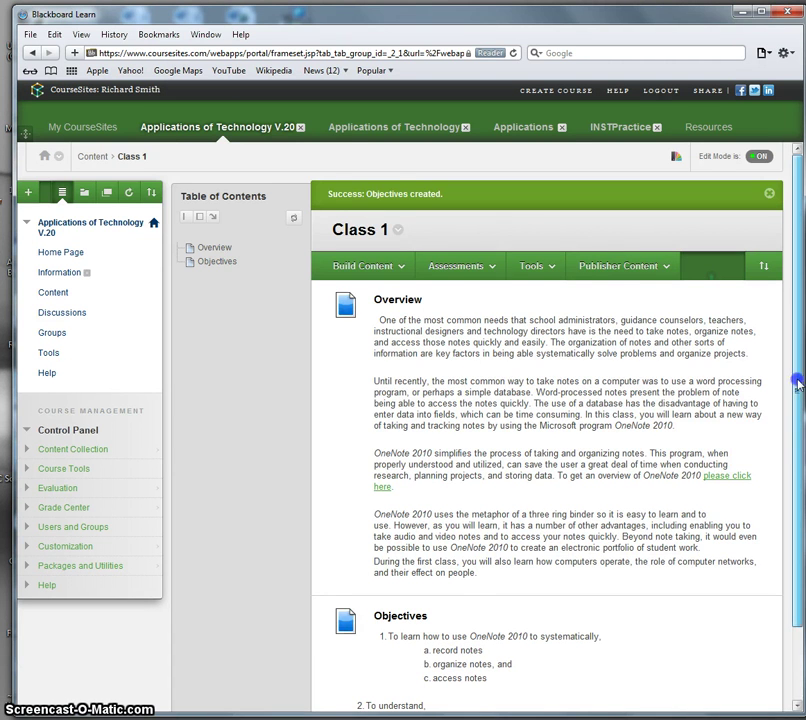
pyautogui.moveTo(797, 378)
pyautogui.mouseDown()
pyautogui.moveTo(792, 566)
pyautogui.moveTo(795, 391)
pyautogui.mouseUp()
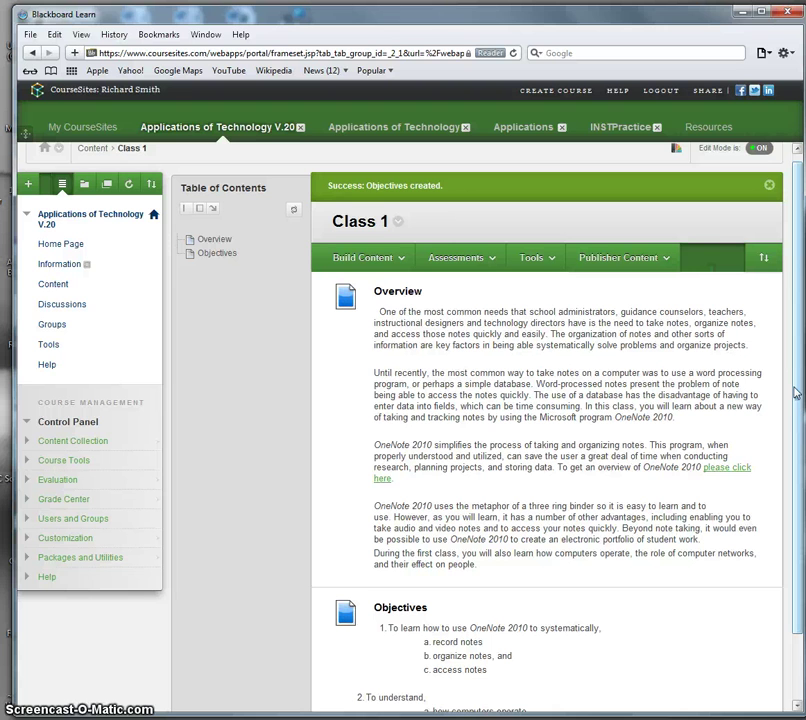
pyautogui.click(797, 395)
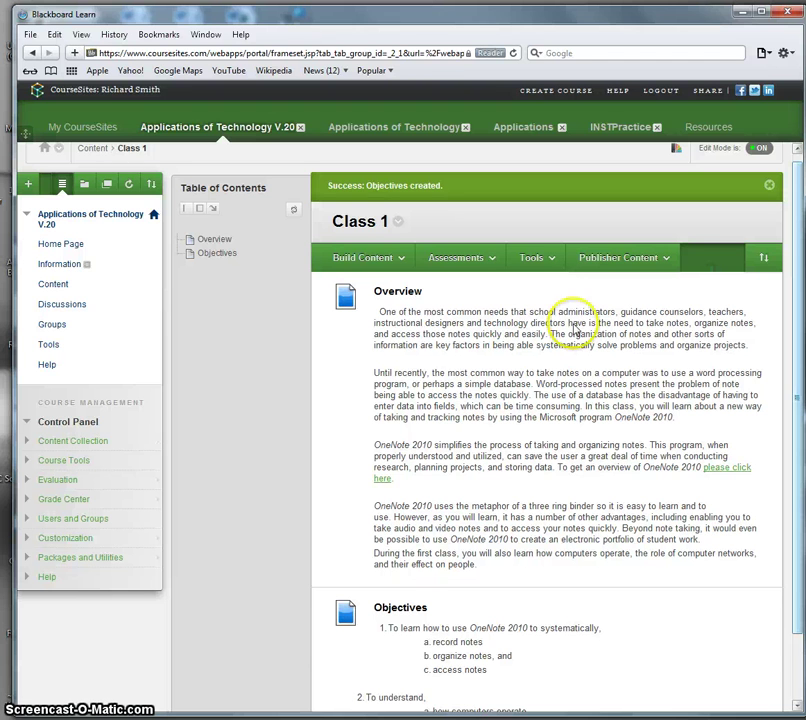
pyautogui.click(492, 259)
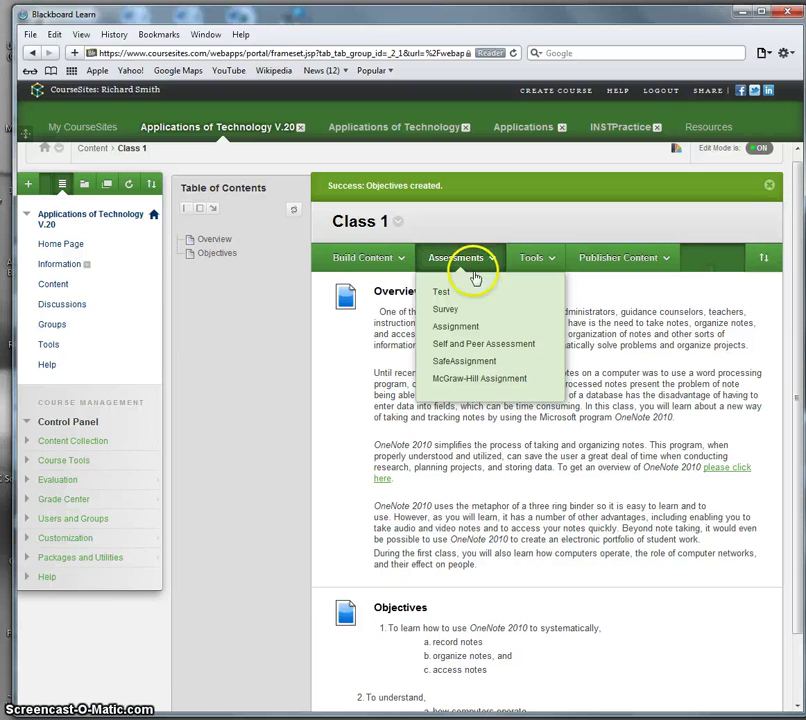
pyautogui.click(471, 326)
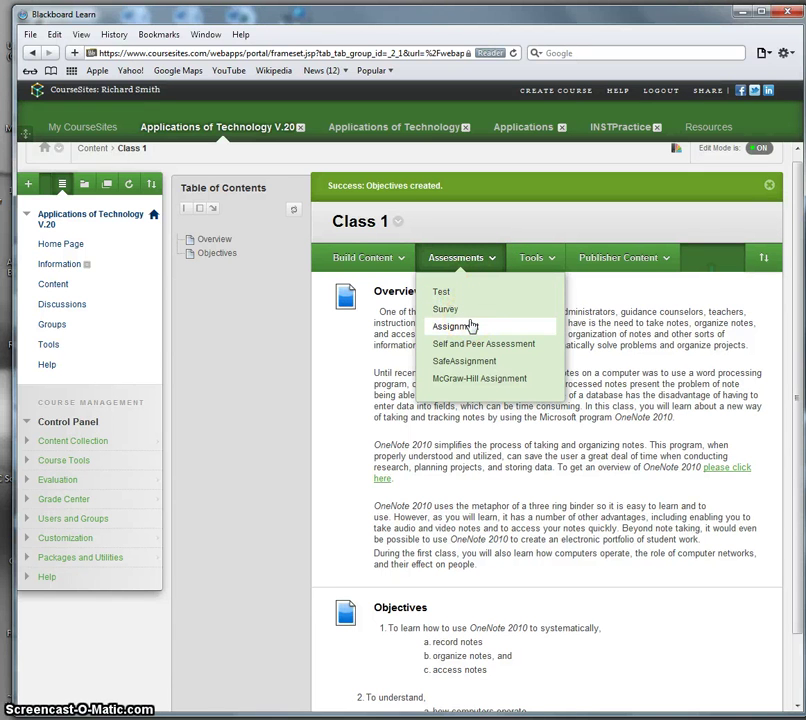
pyautogui.click(538, 268)
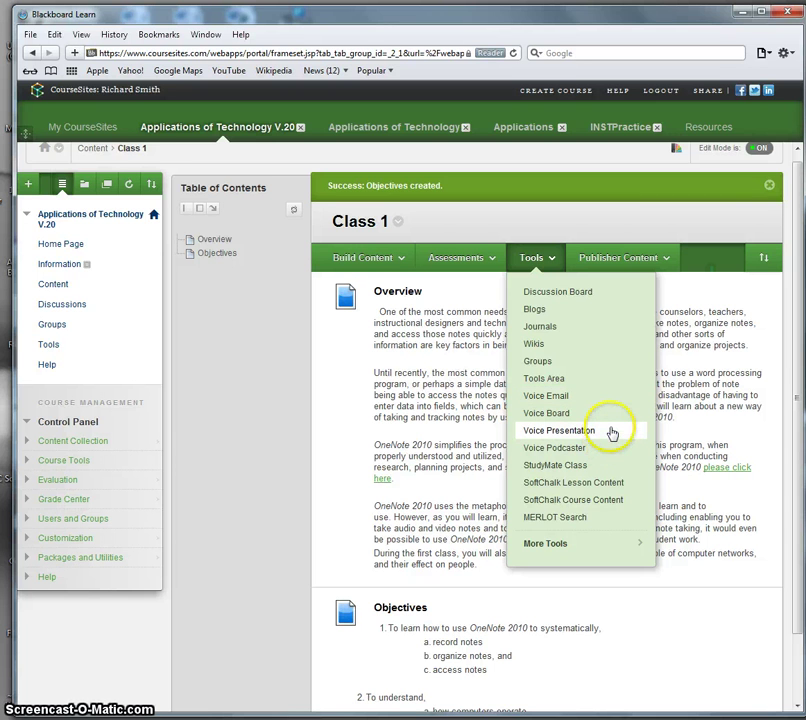
pyautogui.click(655, 258)
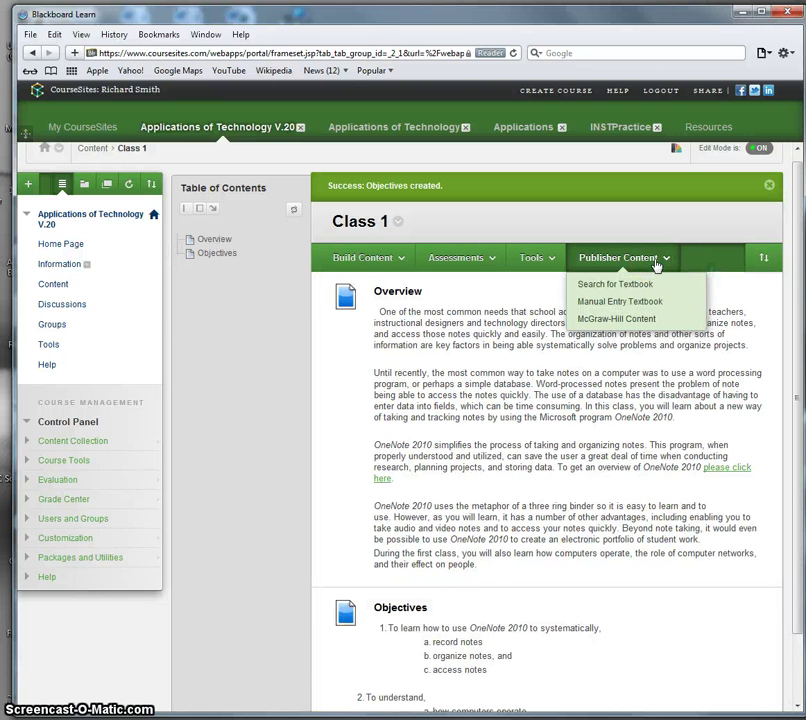
pyautogui.click(660, 259)
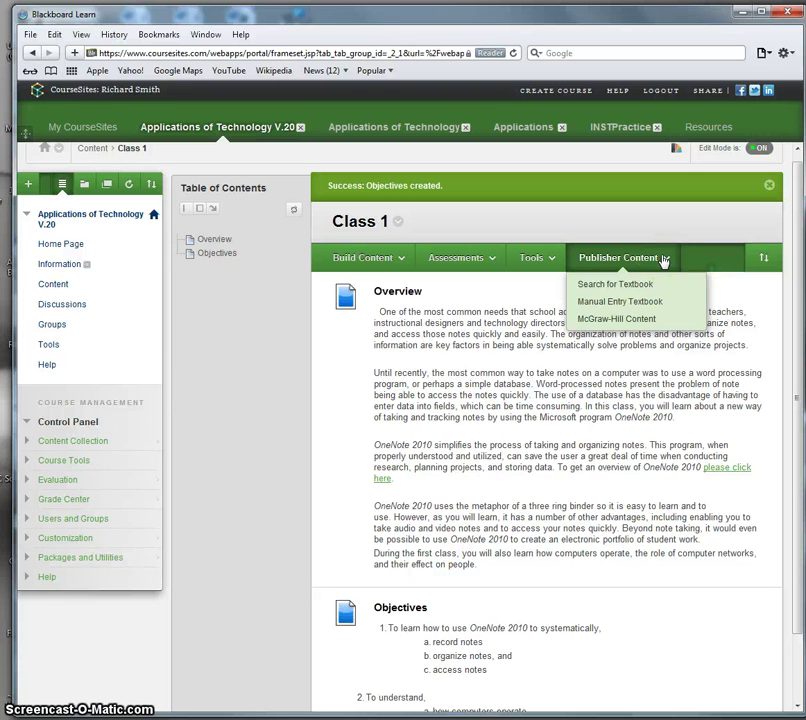
pyautogui.click(651, 283)
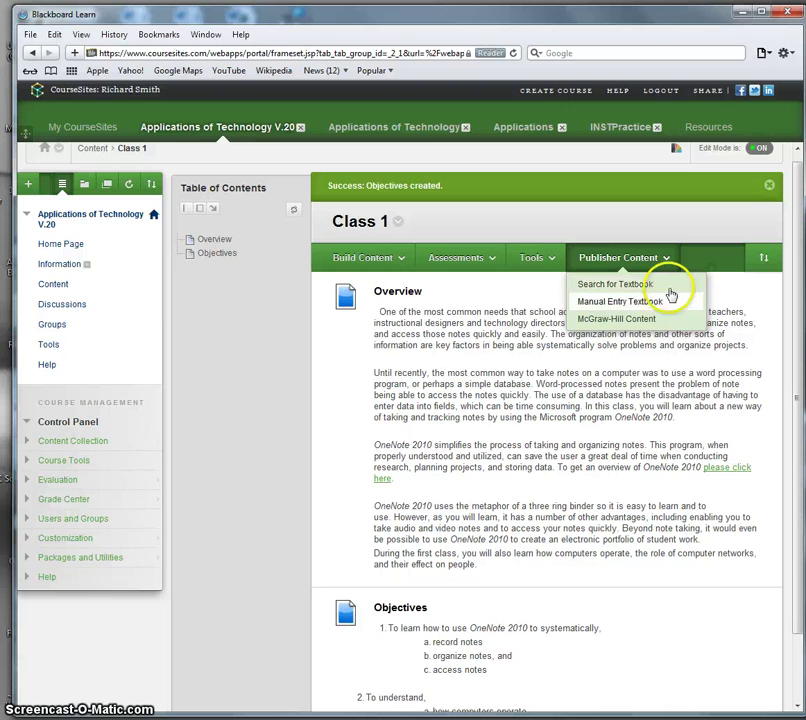
pyautogui.click(734, 592)
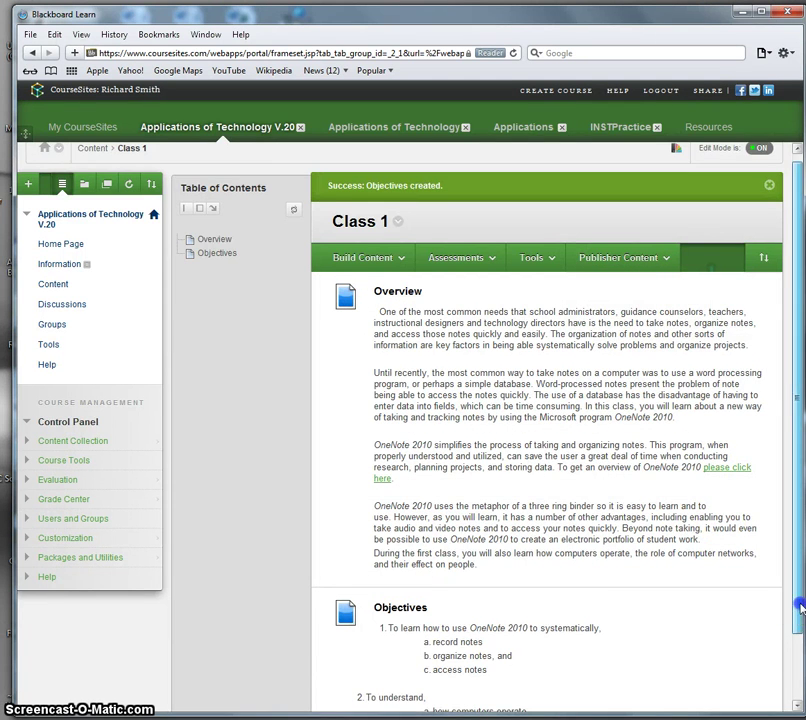
pyautogui.scroll(-2, 785, 672)
pyautogui.scroll(2, 785, 672)
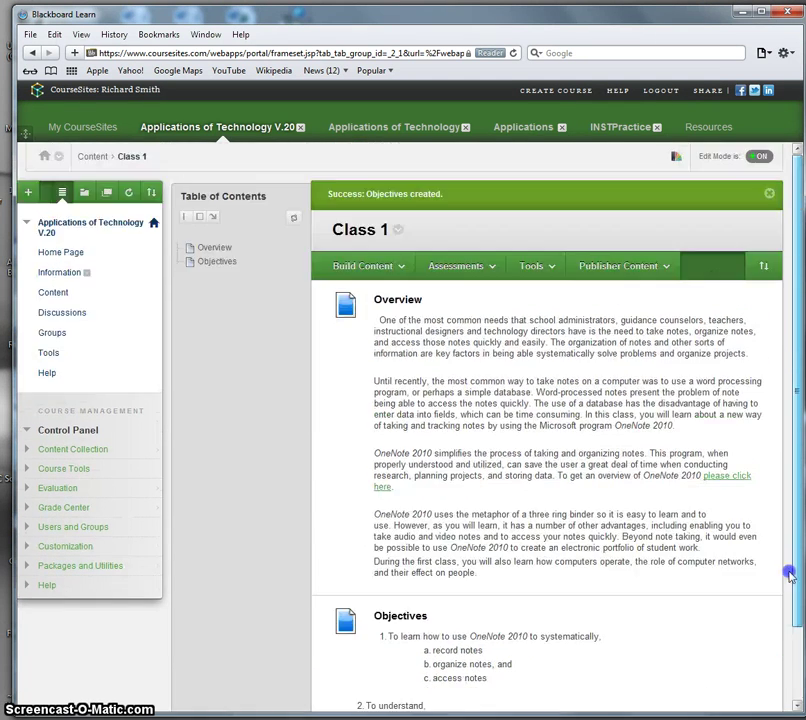